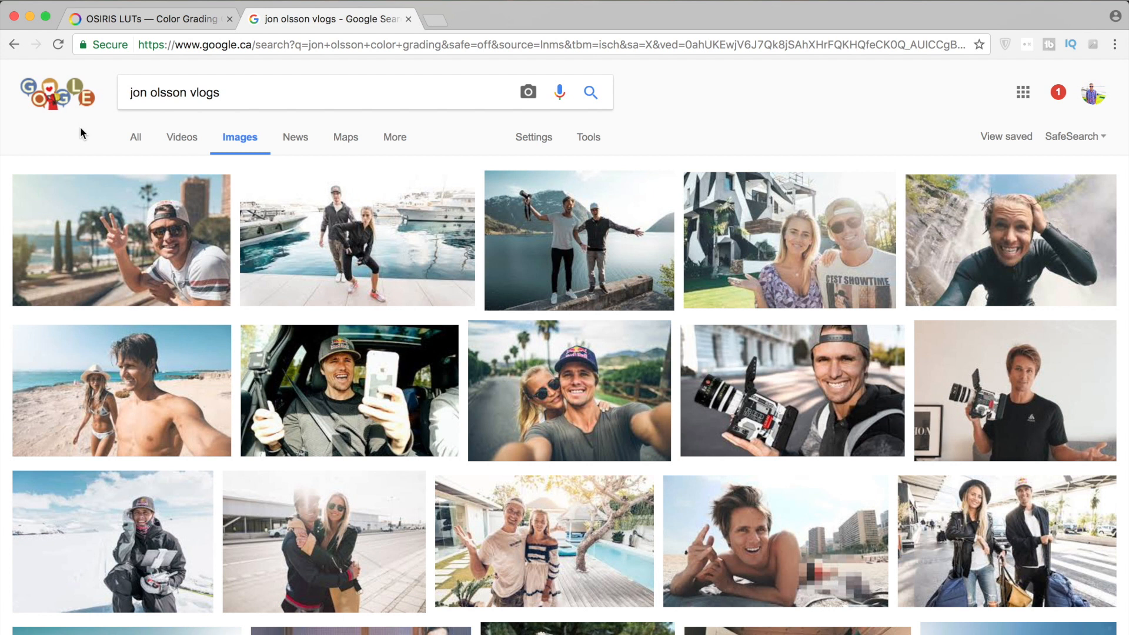
# View the free M31 LUT offer on the OSIRIS page and dismiss its sign-up form.
pyautogui.click(117, 22)
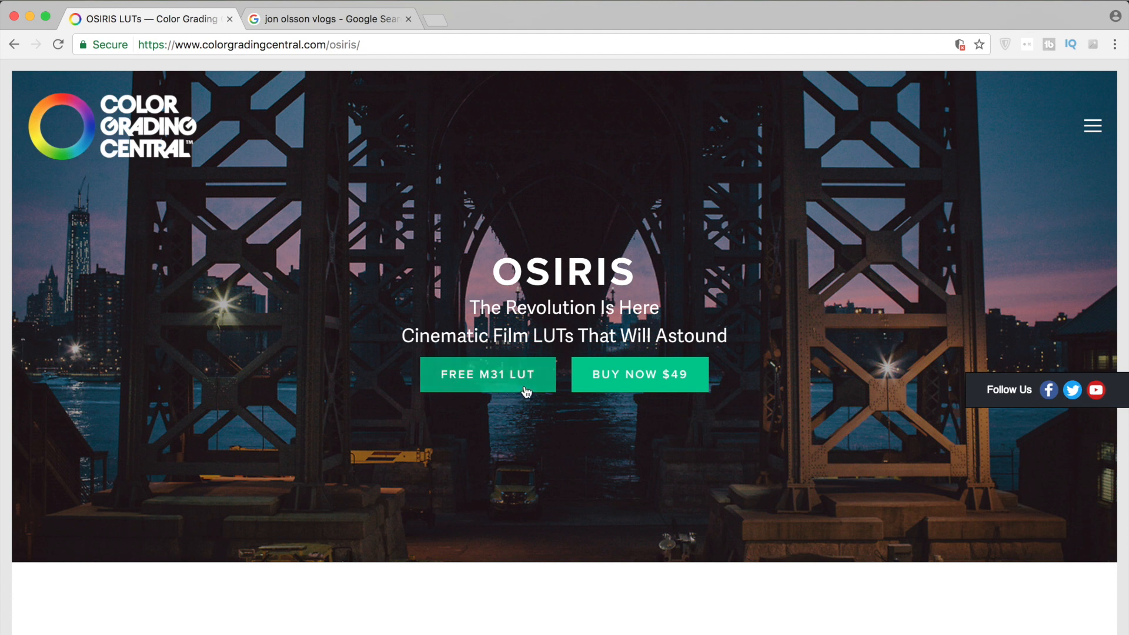
pyautogui.click(476, 383)
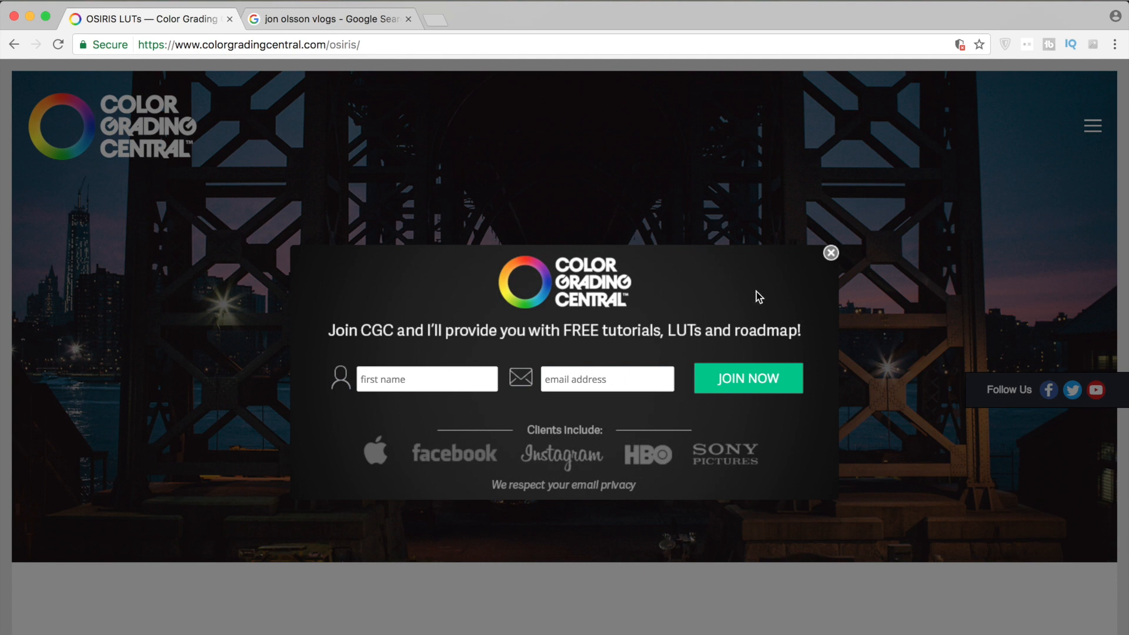
pyautogui.click(831, 254)
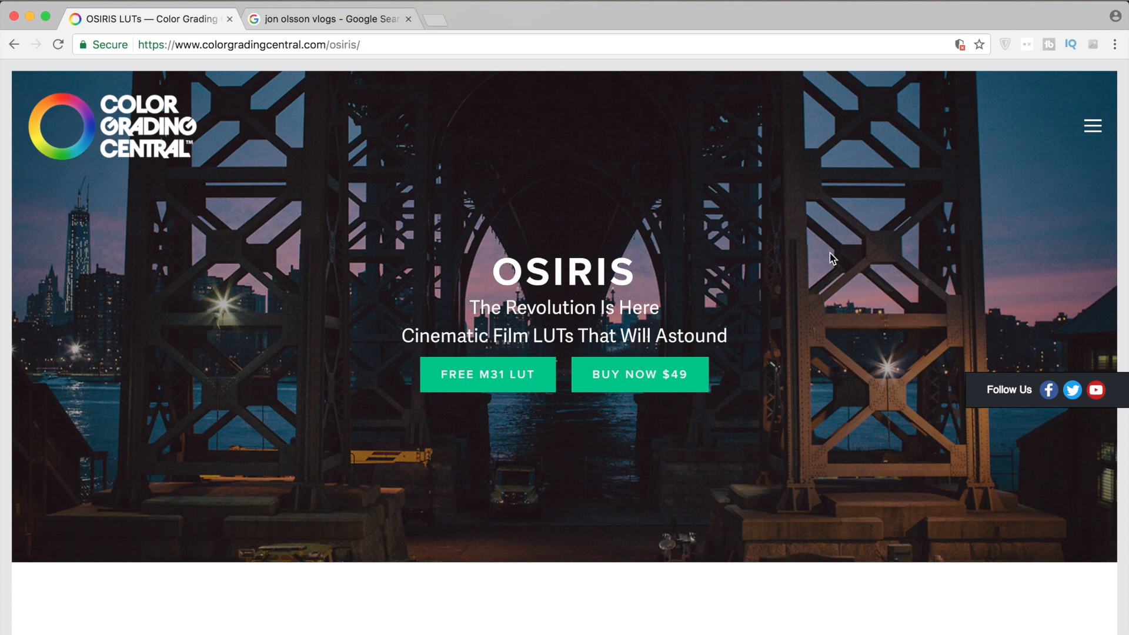
# Look up the OSIRIS M31 LUT files in the M31 subfolder of LUTs in Documents, and close the folder view.
pyautogui.moveTo(706, 632)
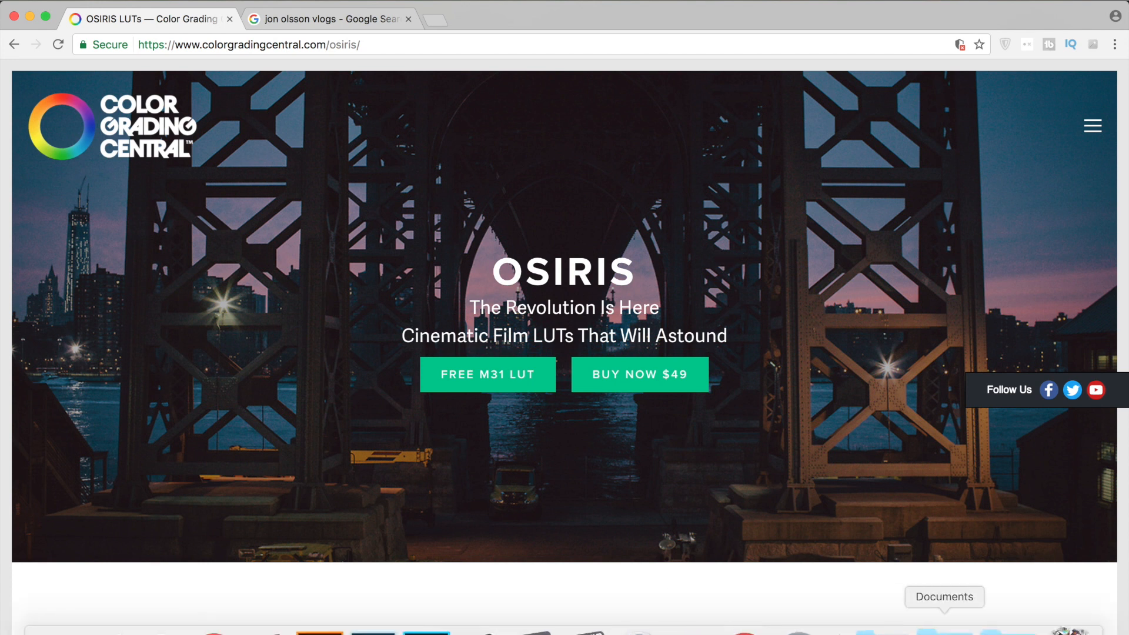
pyautogui.click(944, 629)
pyautogui.scroll(-8, 762, 379)
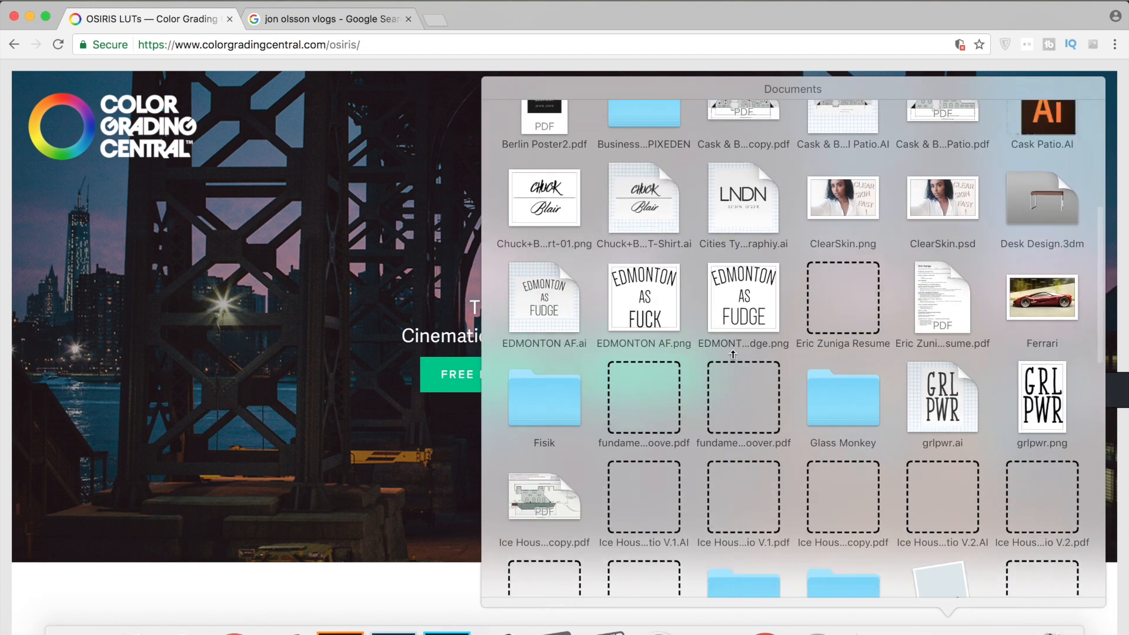
pyautogui.scroll(-6, 731, 354)
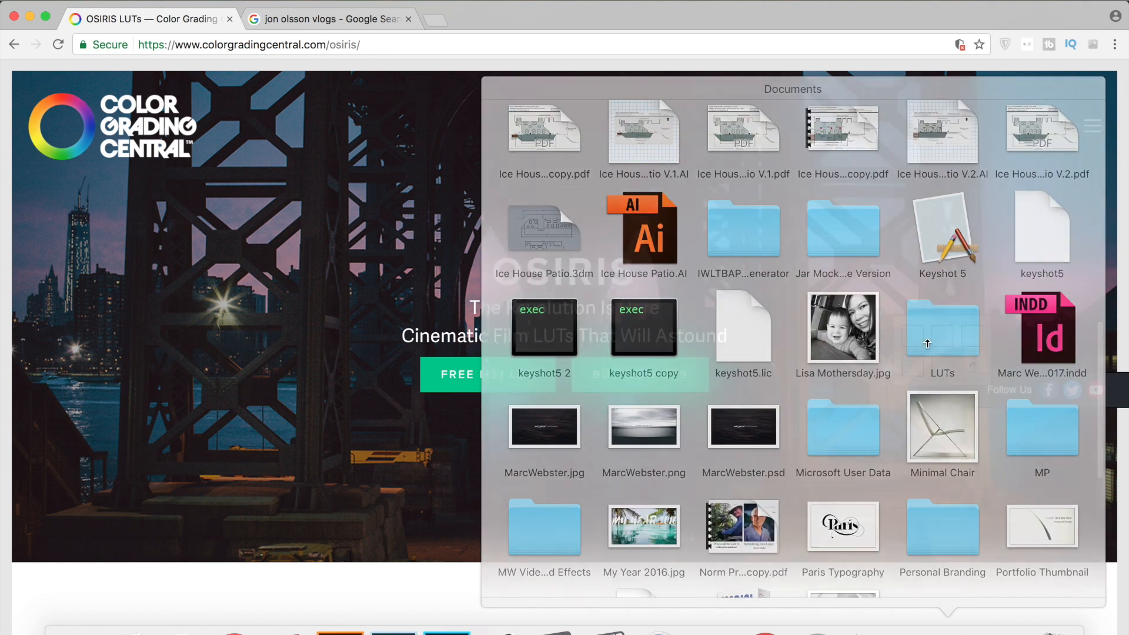
pyautogui.click(927, 344)
pyautogui.click(849, 542)
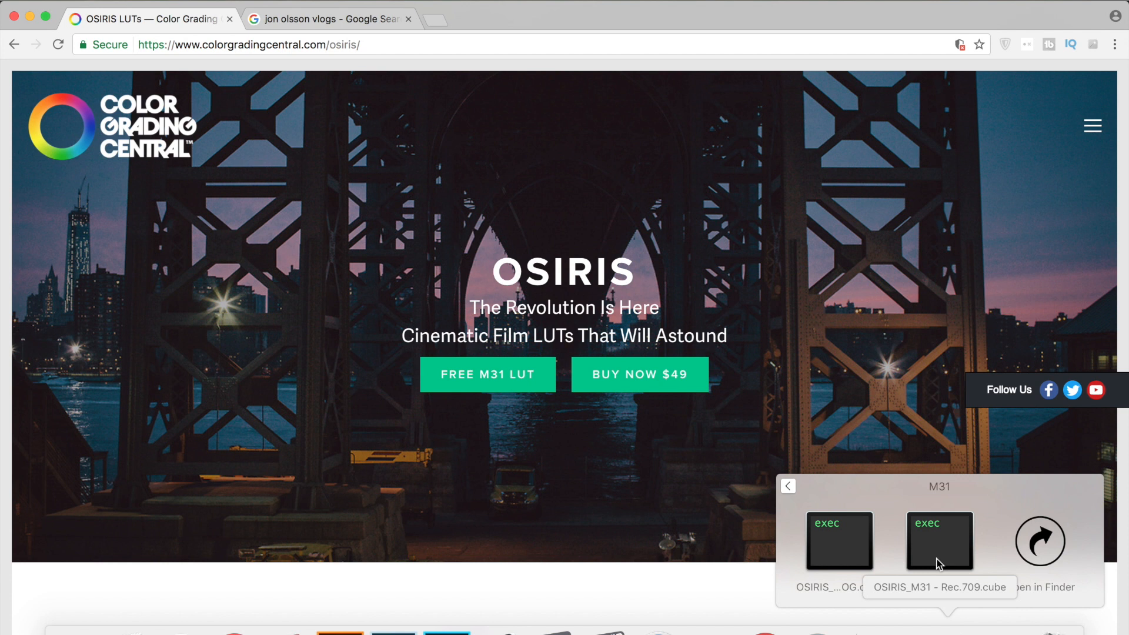
pyautogui.click(1113, 438)
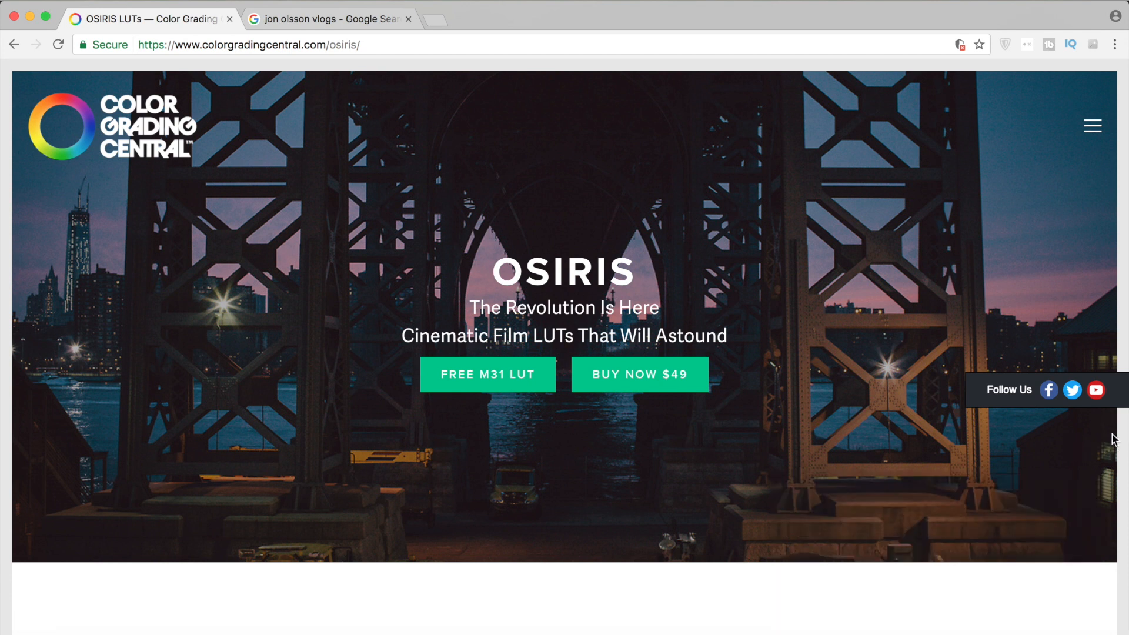
# Search the web for mlut in a new tab, view the motionVFX mLUT product page, and close that tab.
pyautogui.press('super+t')
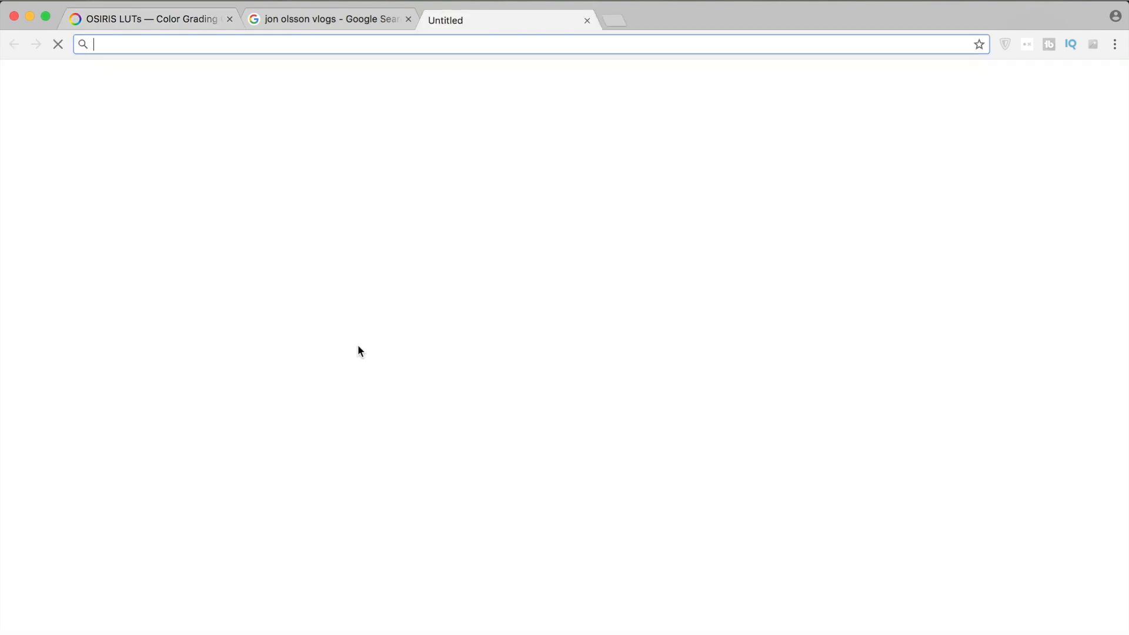
pyautogui.write('mlut')
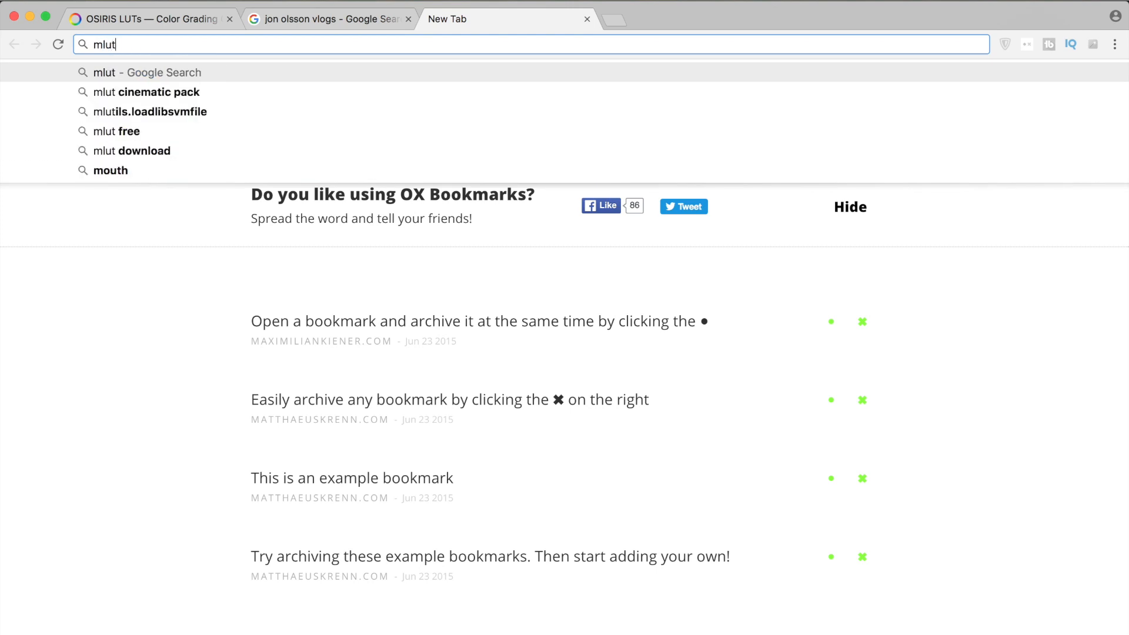
pyautogui.press('Return')
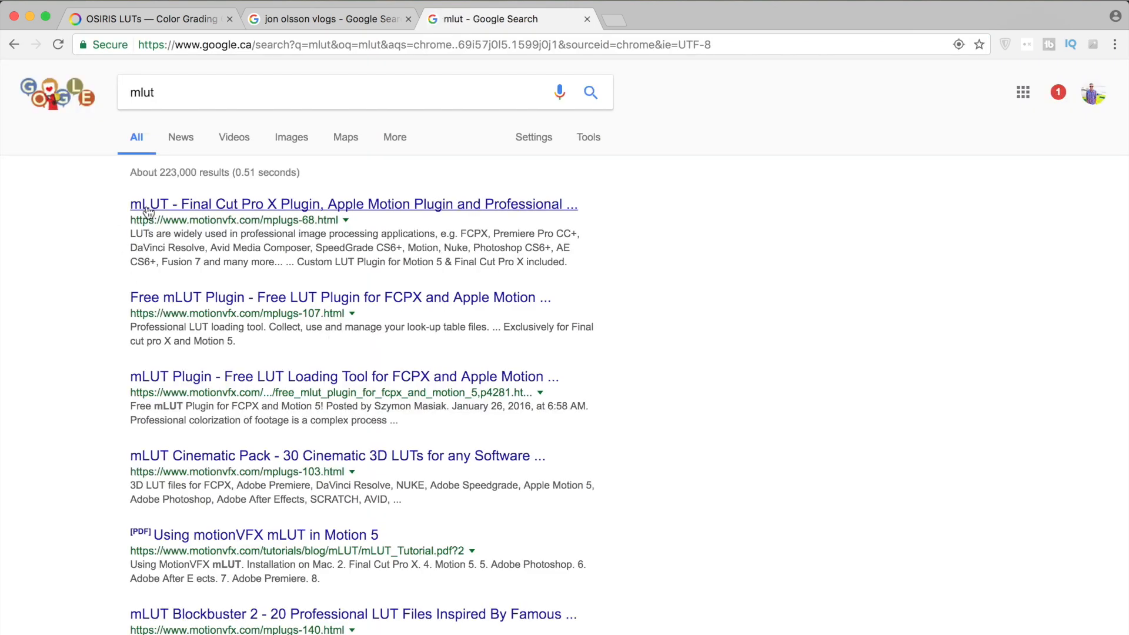
pyautogui.click(166, 206)
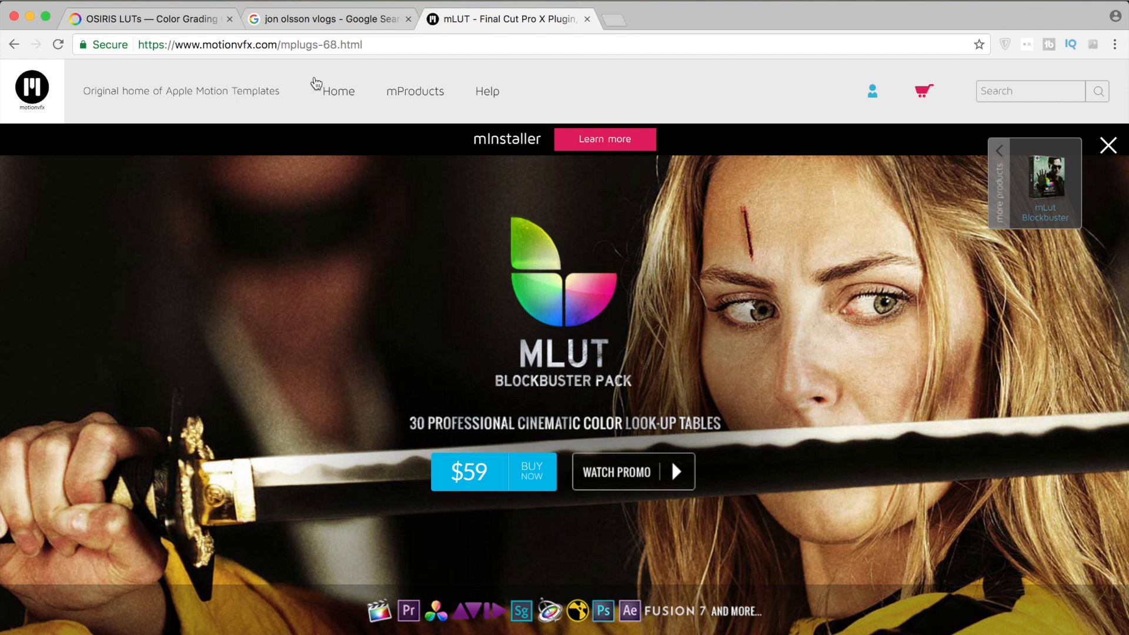
pyautogui.click(587, 18)
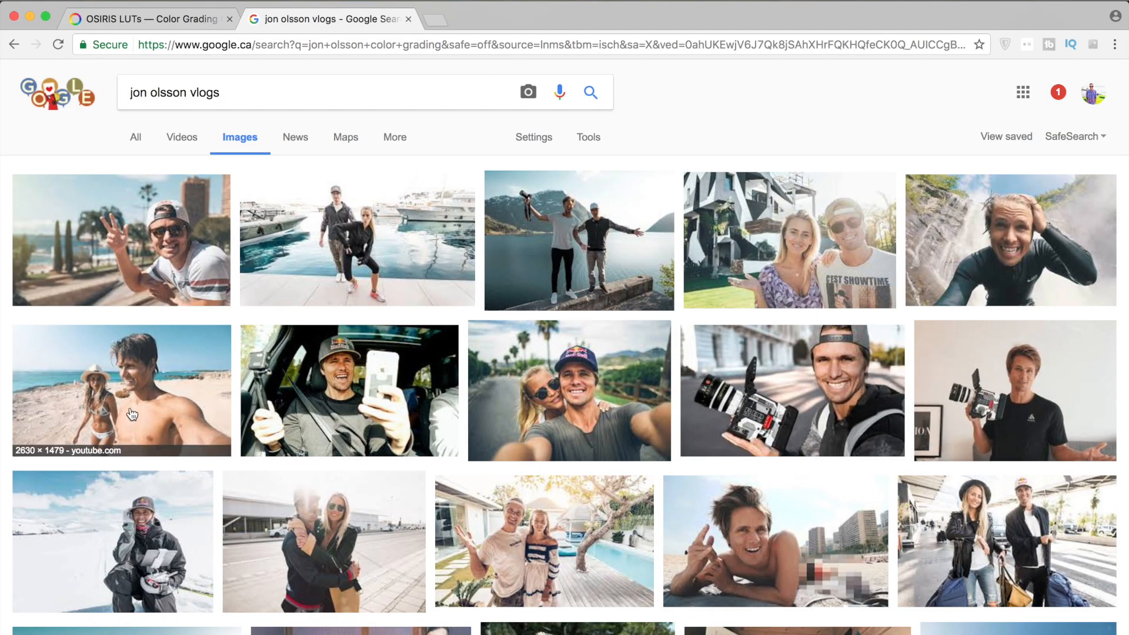
# Examine the color grading style in the jon olsson vlogs image results.
pyautogui.scroll(-2, 329, 417)
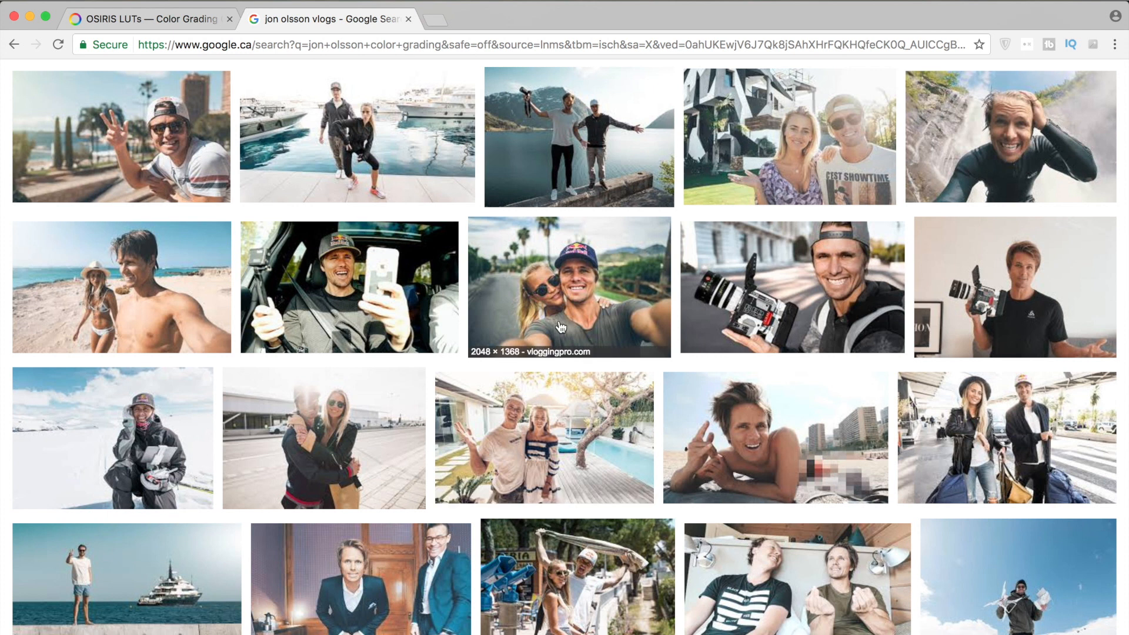
pyautogui.scroll(-2, 141, 318)
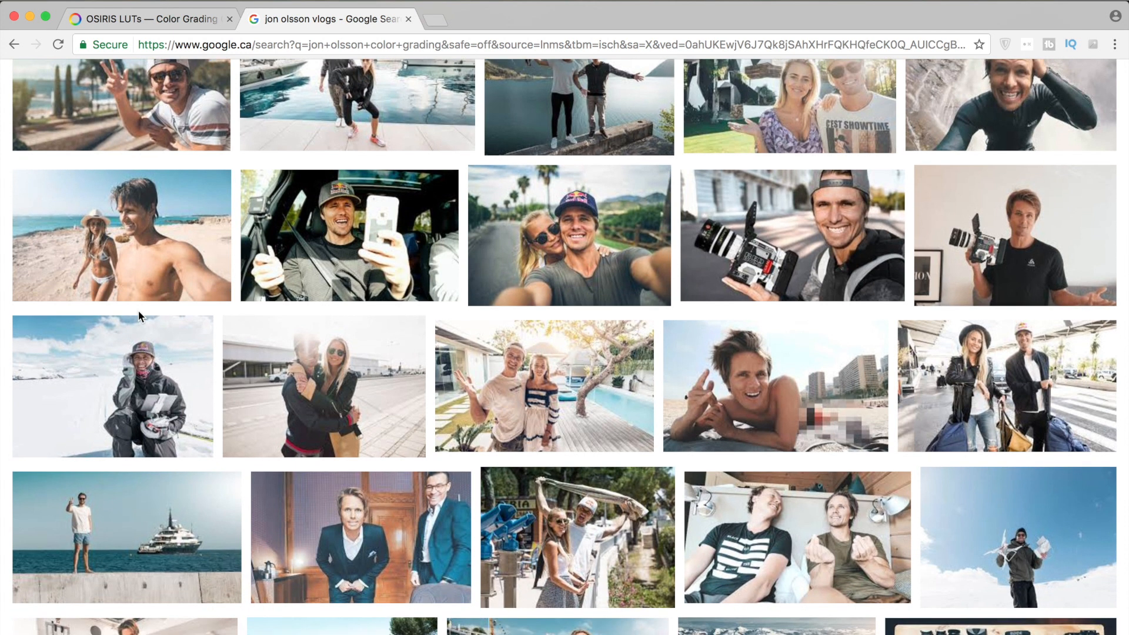
pyautogui.scroll(2, 139, 312)
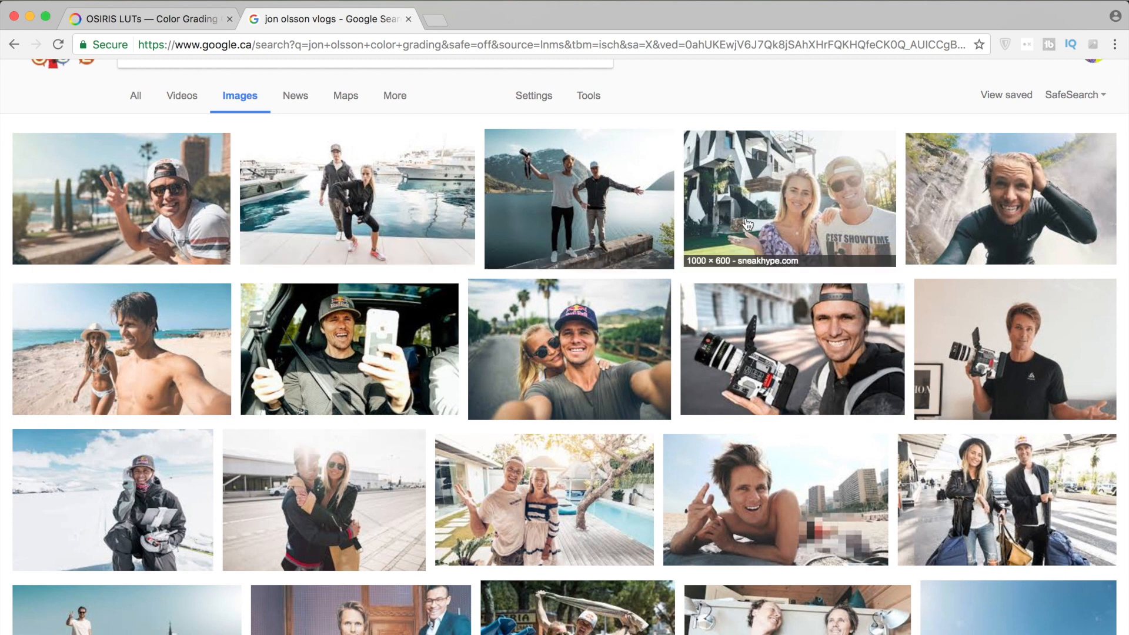
pyautogui.scroll(-10, 747, 224)
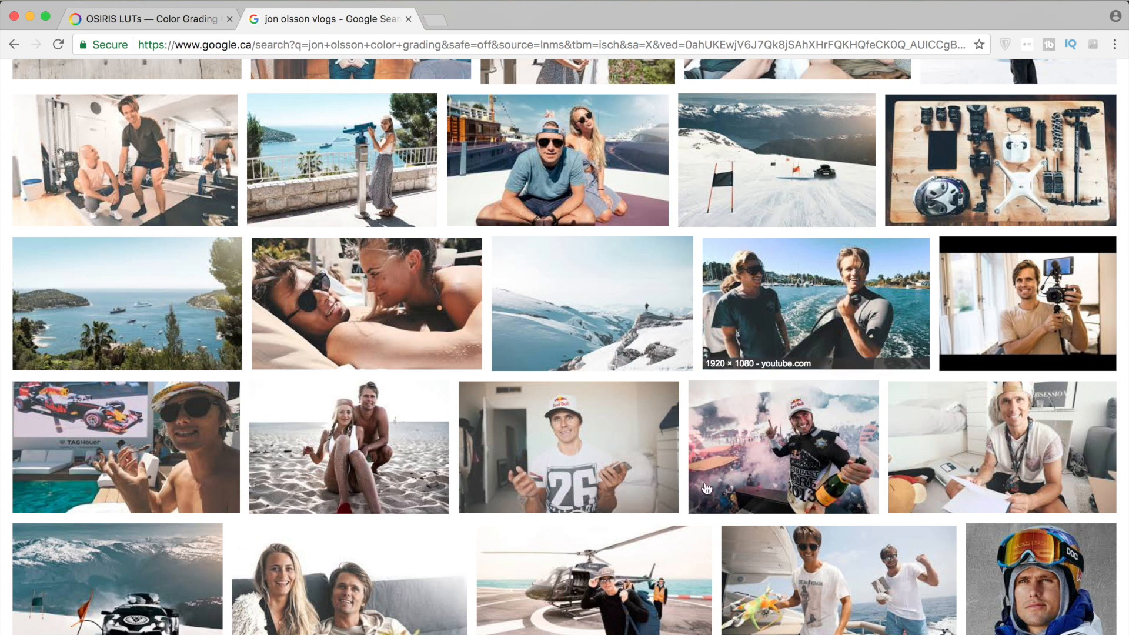
# Switch to Final Cut Pro and apply the Color Correction effect to clip C0118 in the Vancouver timeline.
pyautogui.moveTo(603, 634)
pyautogui.click(498, 631)
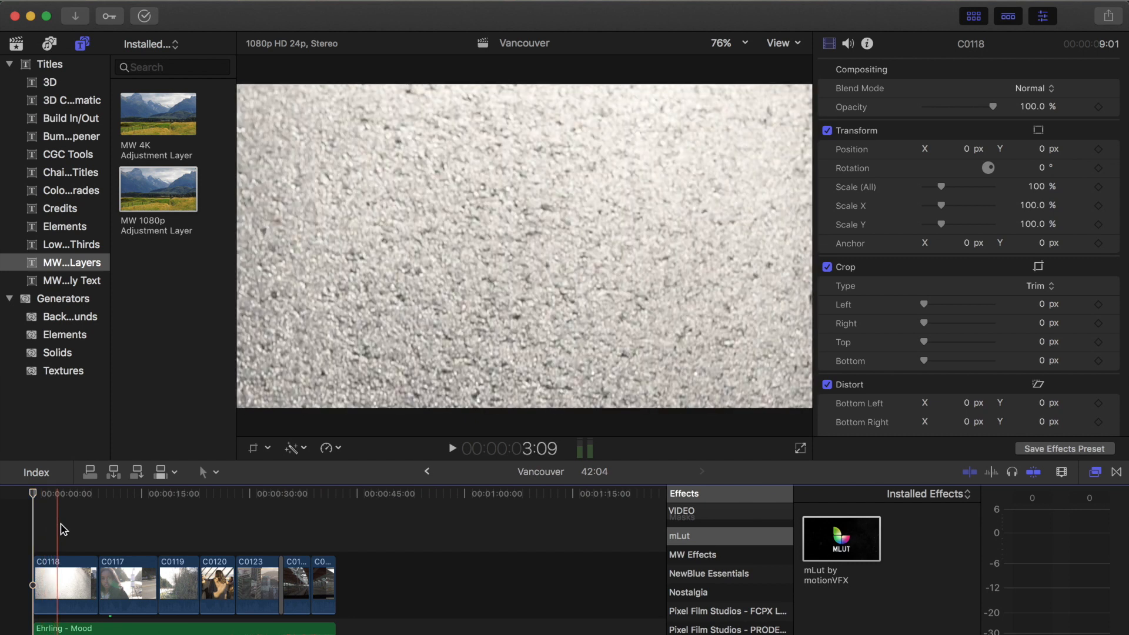
pyautogui.click(61, 566)
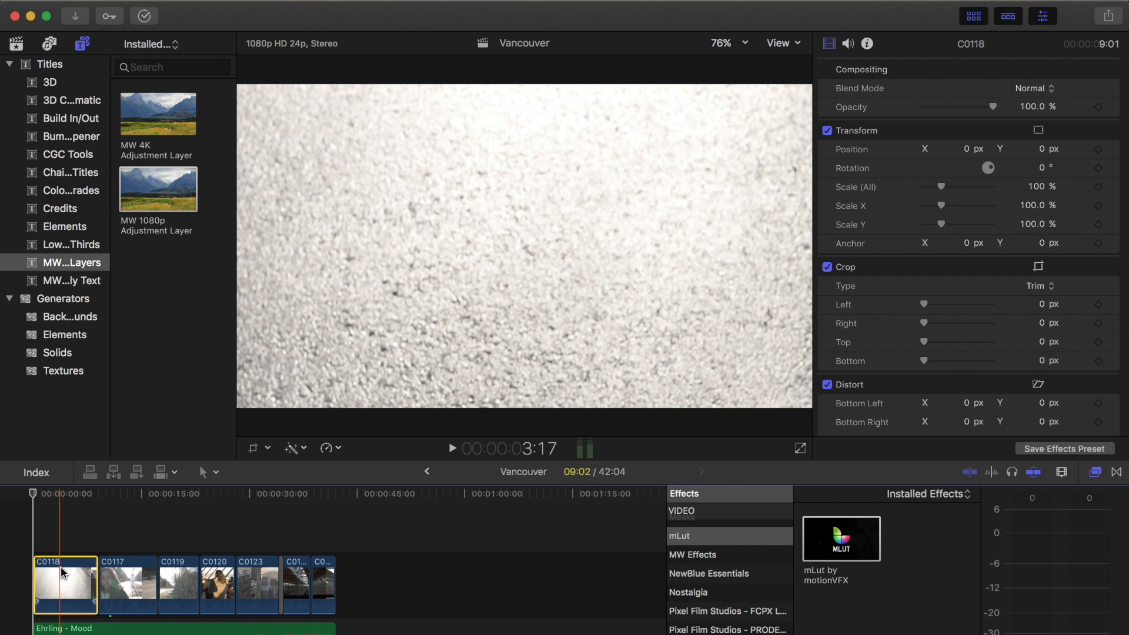
pyautogui.scroll(8, 727, 553)
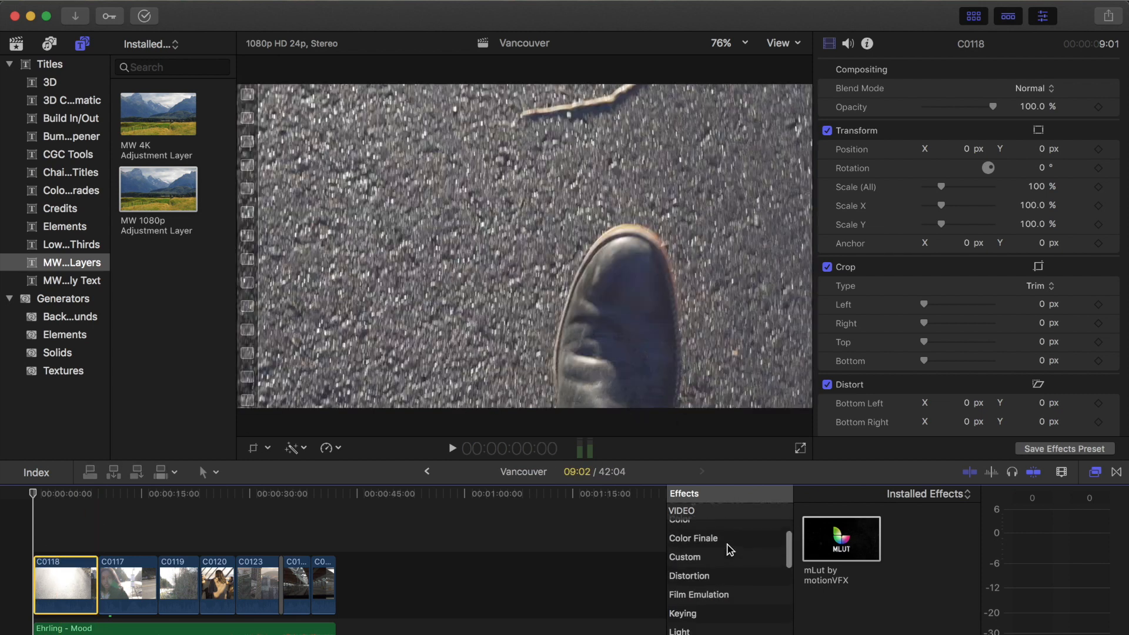
pyautogui.click(727, 547)
pyautogui.moveTo(826, 547); pyautogui.dragTo(66, 573)
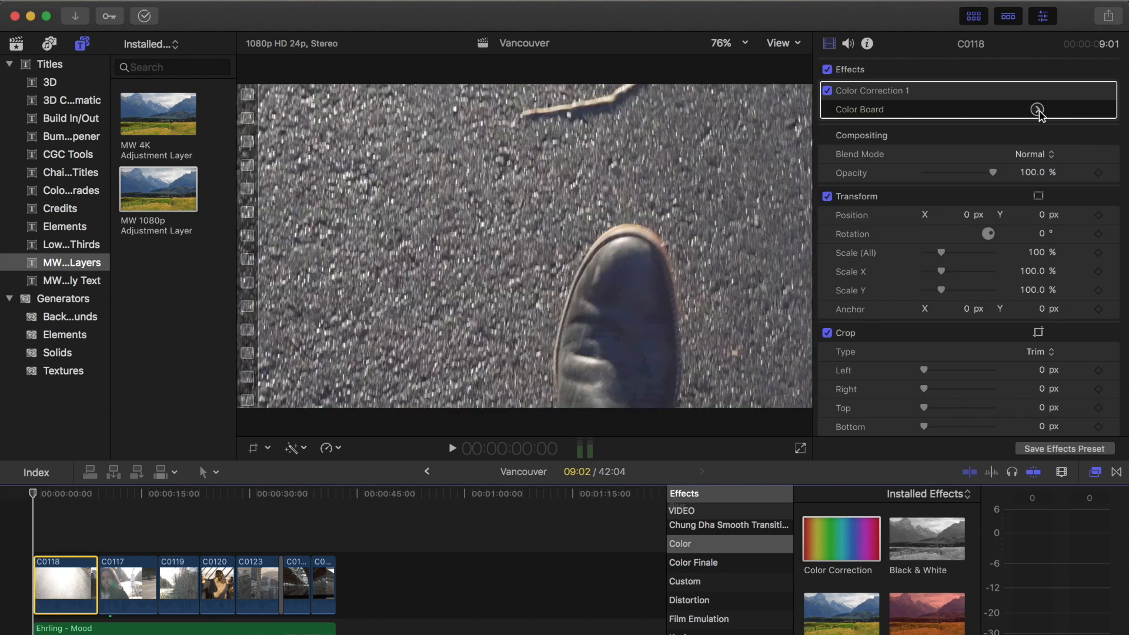
# Lower the highlights exposure of clip C0118 to -10% in its Color Board.
pyautogui.click(1038, 113)
pyautogui.click(72, 515)
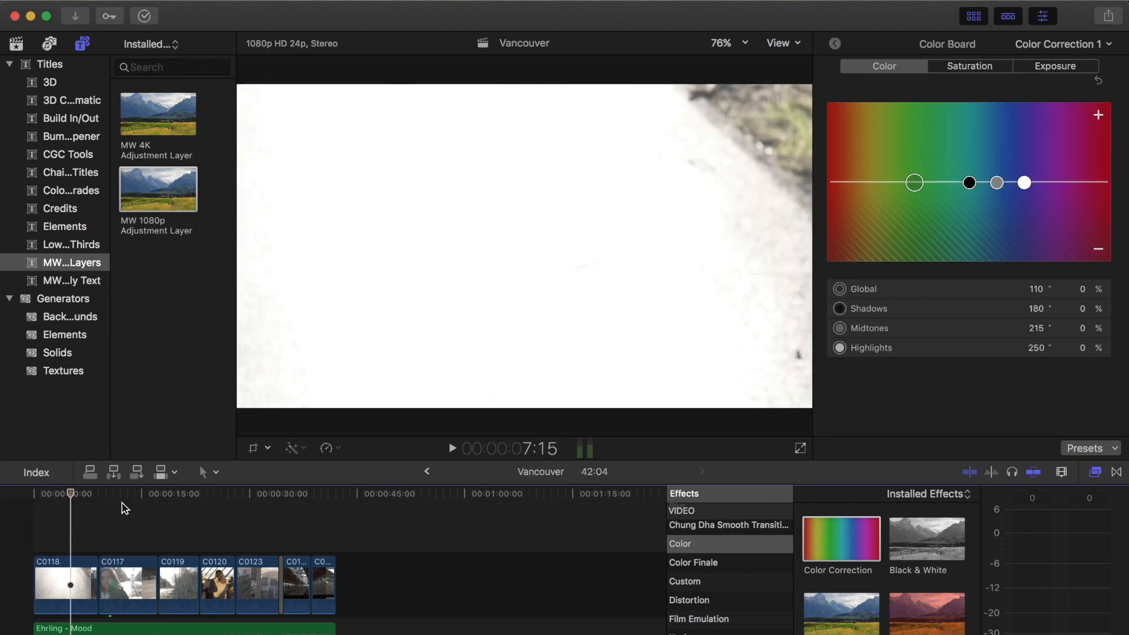
pyautogui.click(1055, 67)
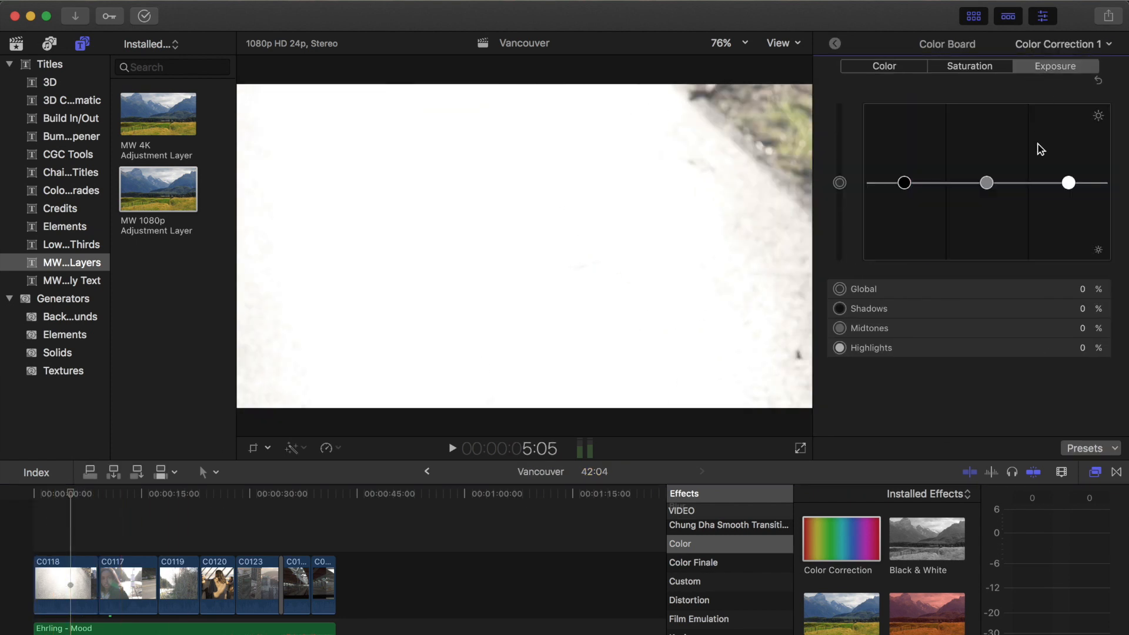
pyautogui.moveTo(1068, 182); pyautogui.dragTo(1069, 190)
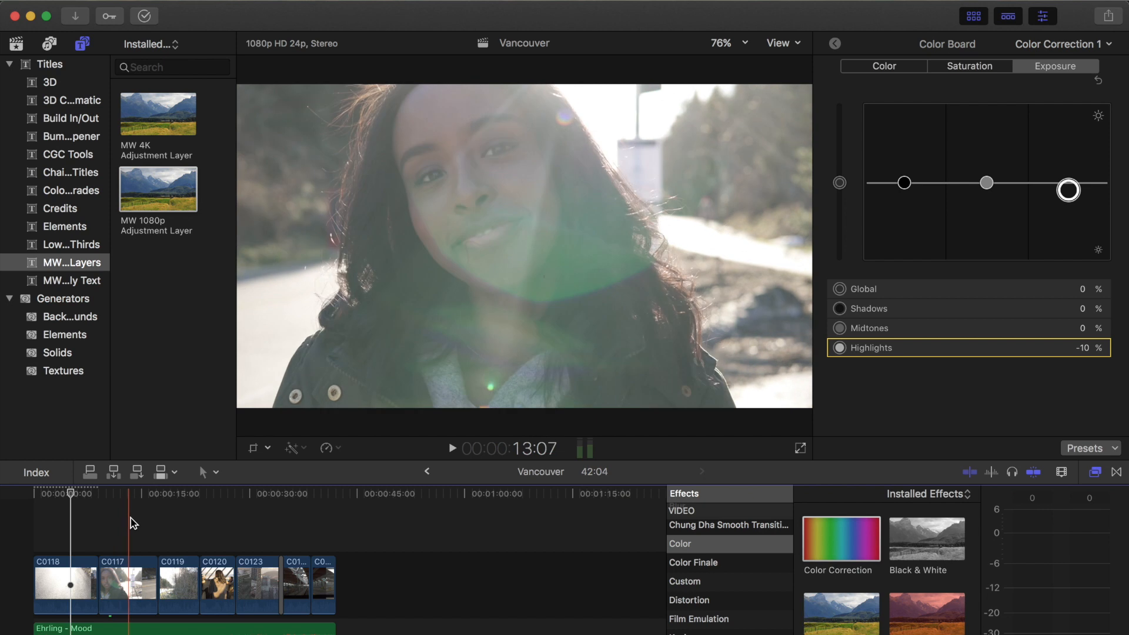
# Lower the highlights exposure of clip C0117 to -4% and of clip C0119 to -3%.
pyautogui.click(127, 567)
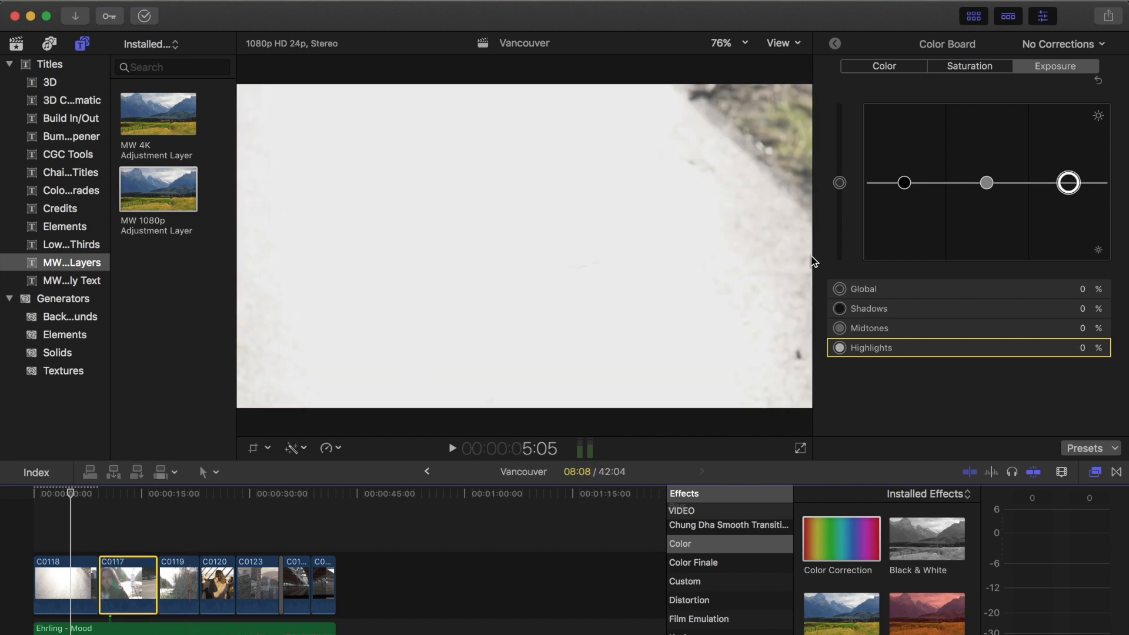
pyautogui.click(140, 534)
pyautogui.click(138, 530)
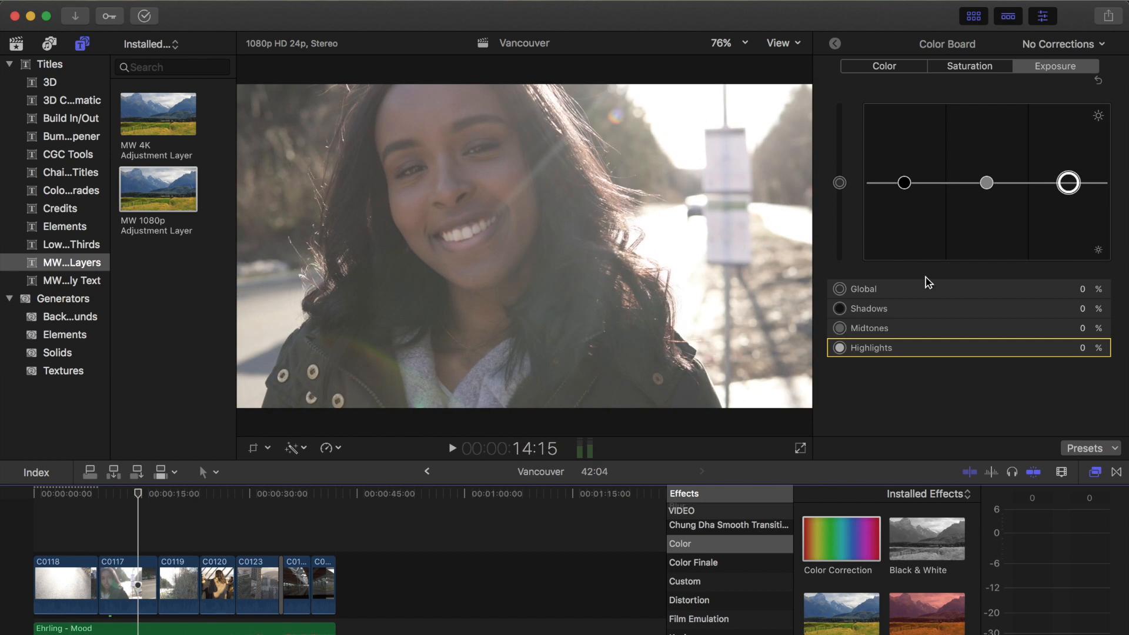
pyautogui.click(1067, 190)
pyautogui.moveTo(1067, 189); pyautogui.dragTo(1069, 191)
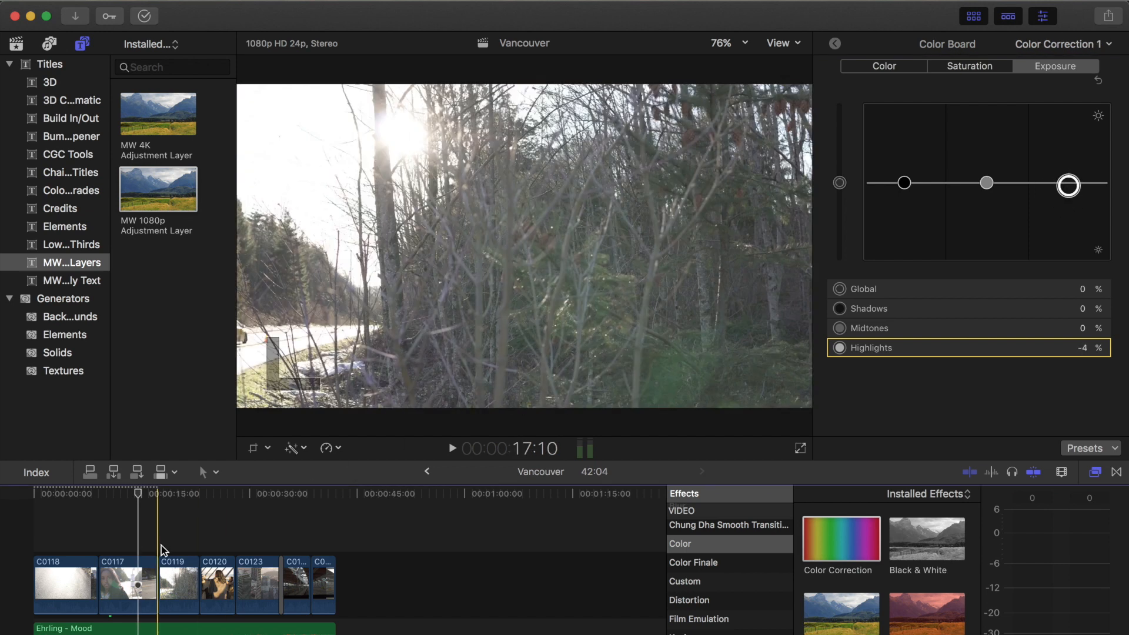
pyautogui.click(171, 574)
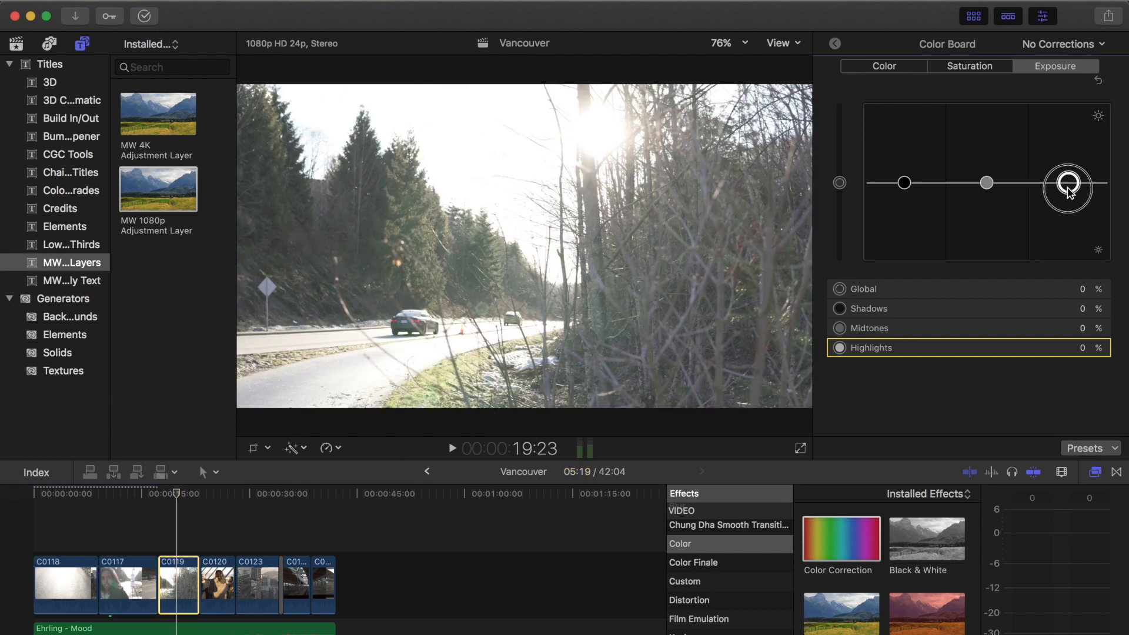
pyautogui.moveTo(1068, 190); pyautogui.dragTo(1069, 196)
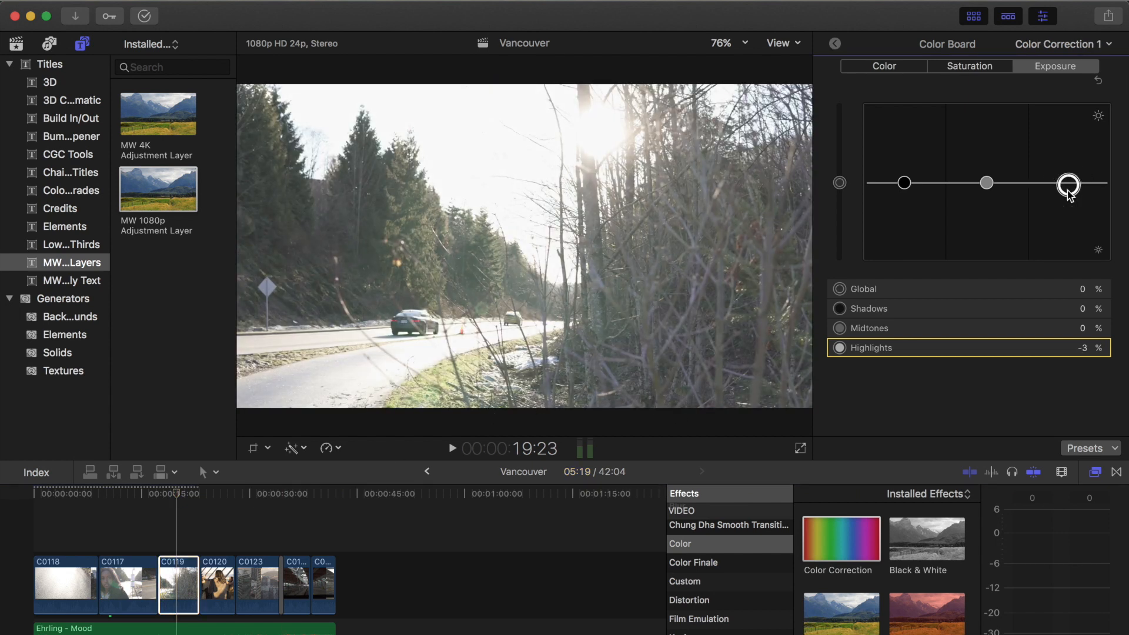
# Switch to the Color & Effects workspace.
pyautogui.click(410, 5)
pyautogui.moveTo(508, 95)
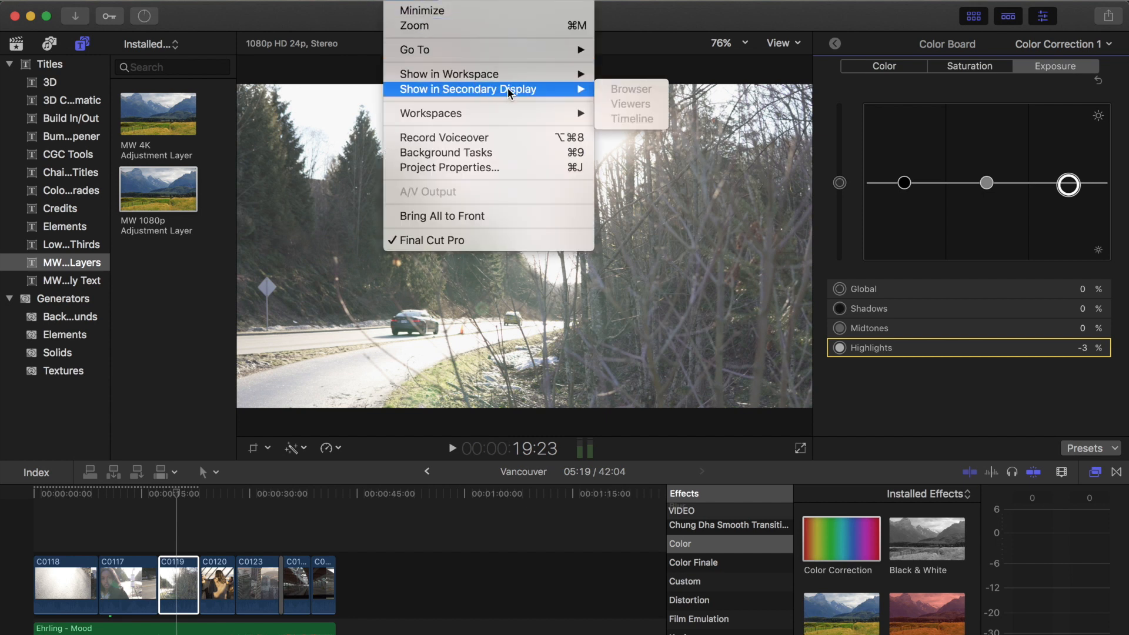
pyautogui.moveTo(535, 72)
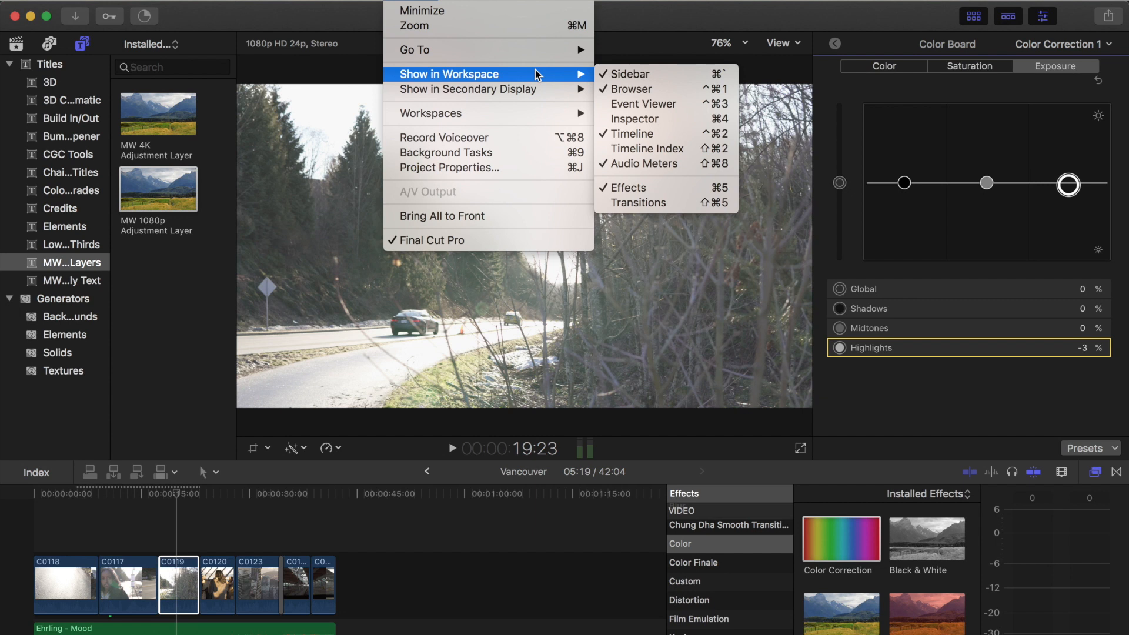
pyautogui.moveTo(555, 117)
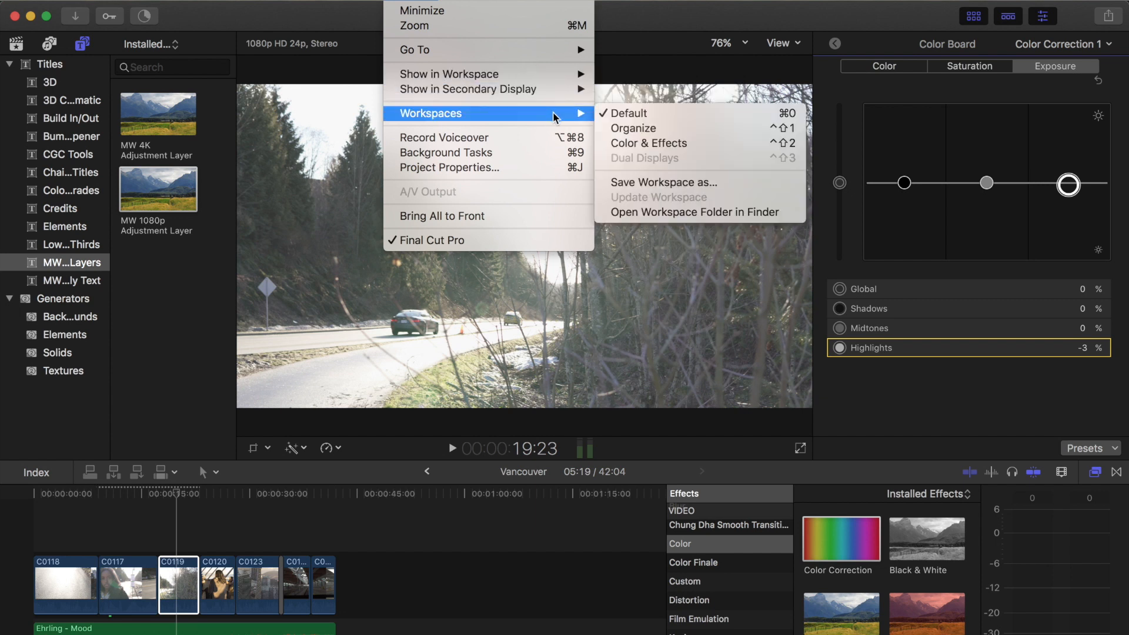
pyautogui.click(657, 147)
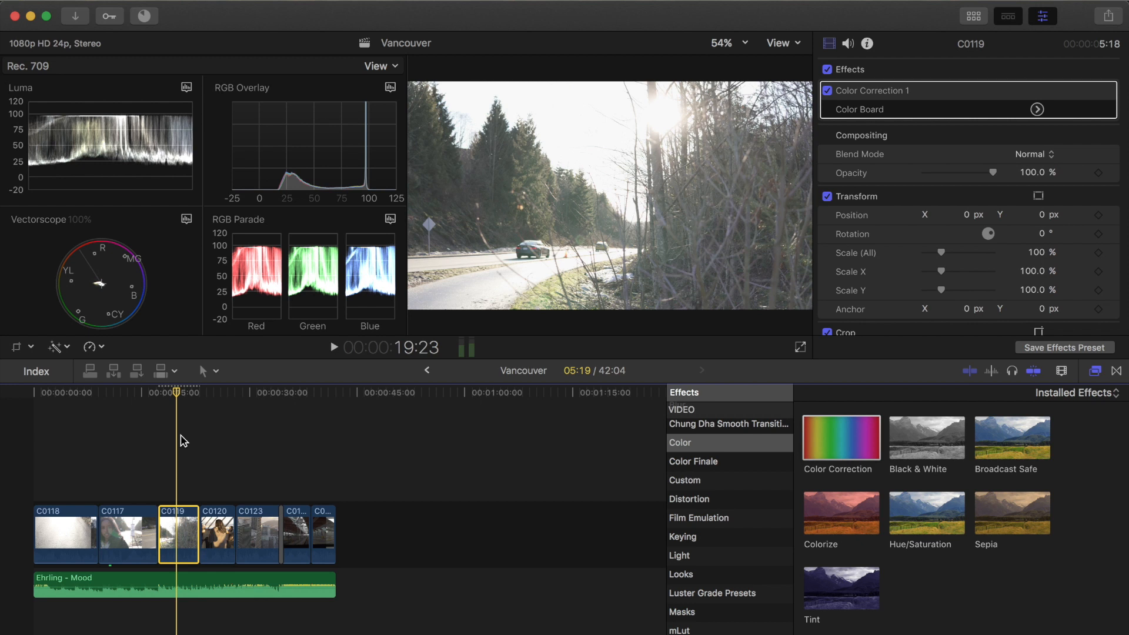
# Apply the Color Correction effect to clip C0120 and lower its global saturation to -7%.
pyautogui.moveTo(177, 394); pyautogui.dragTo(215, 400)
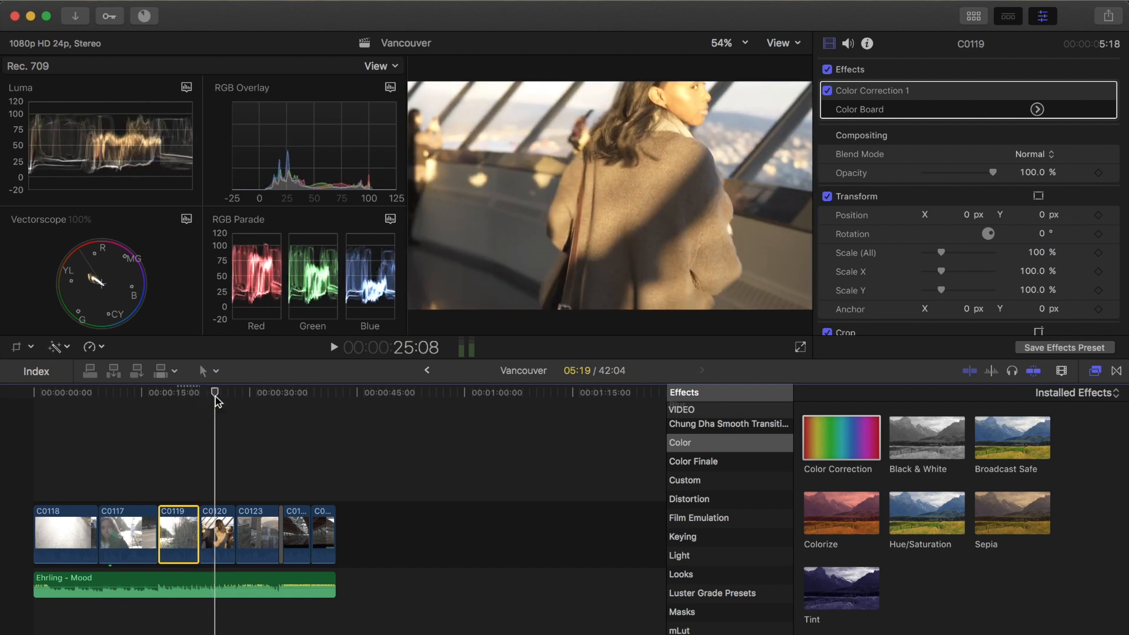
pyautogui.click(217, 529)
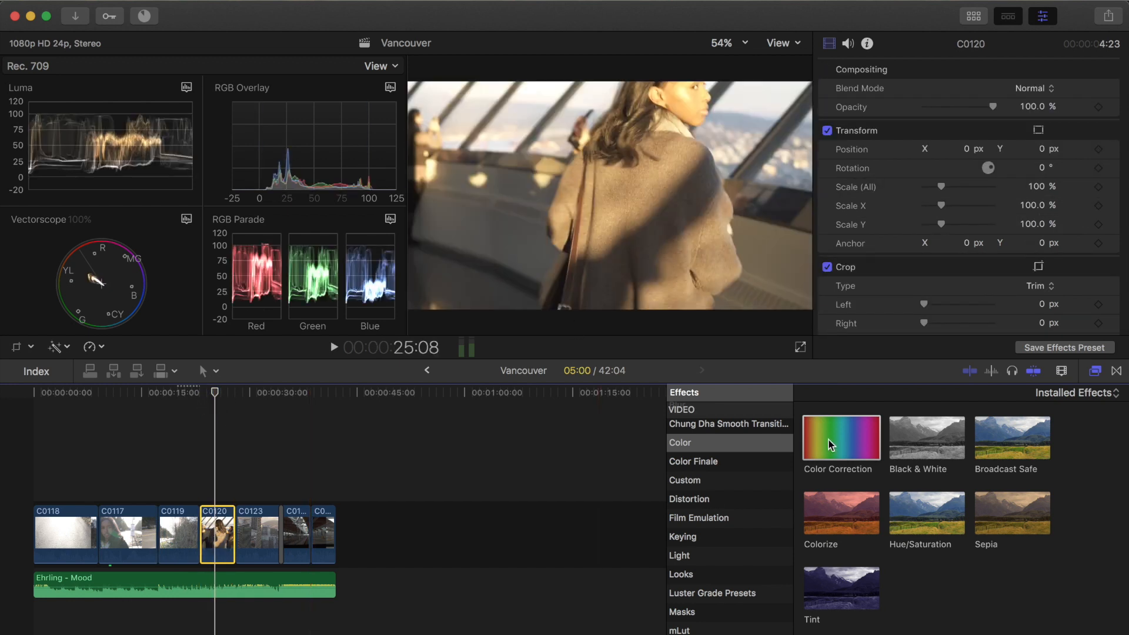
pyautogui.moveTo(830, 444); pyautogui.dragTo(219, 531)
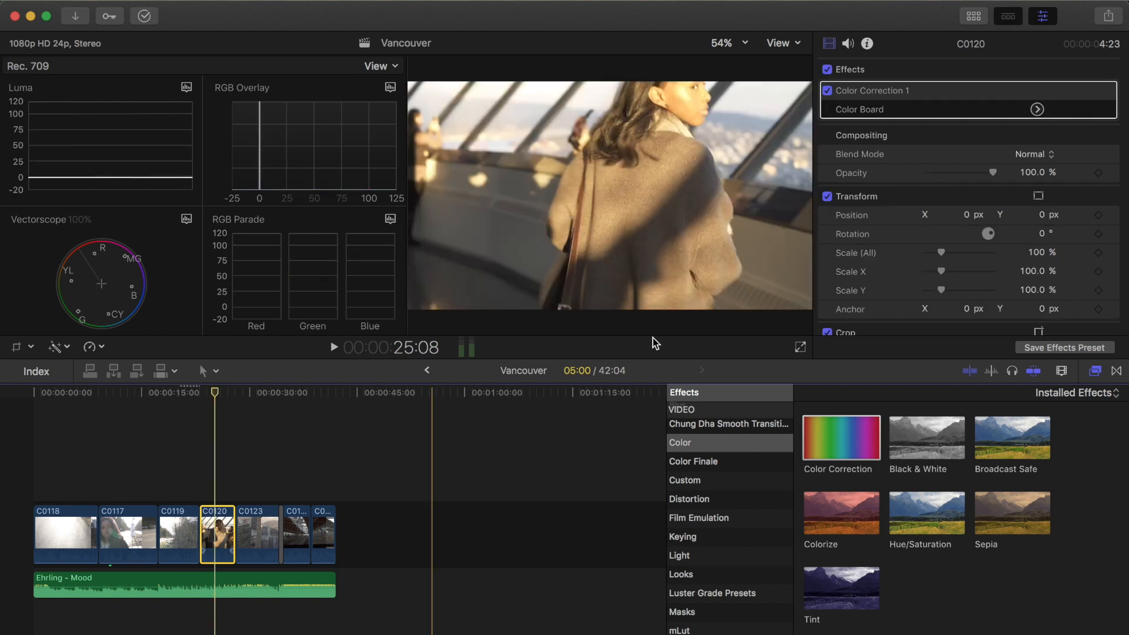
pyautogui.click(1037, 110)
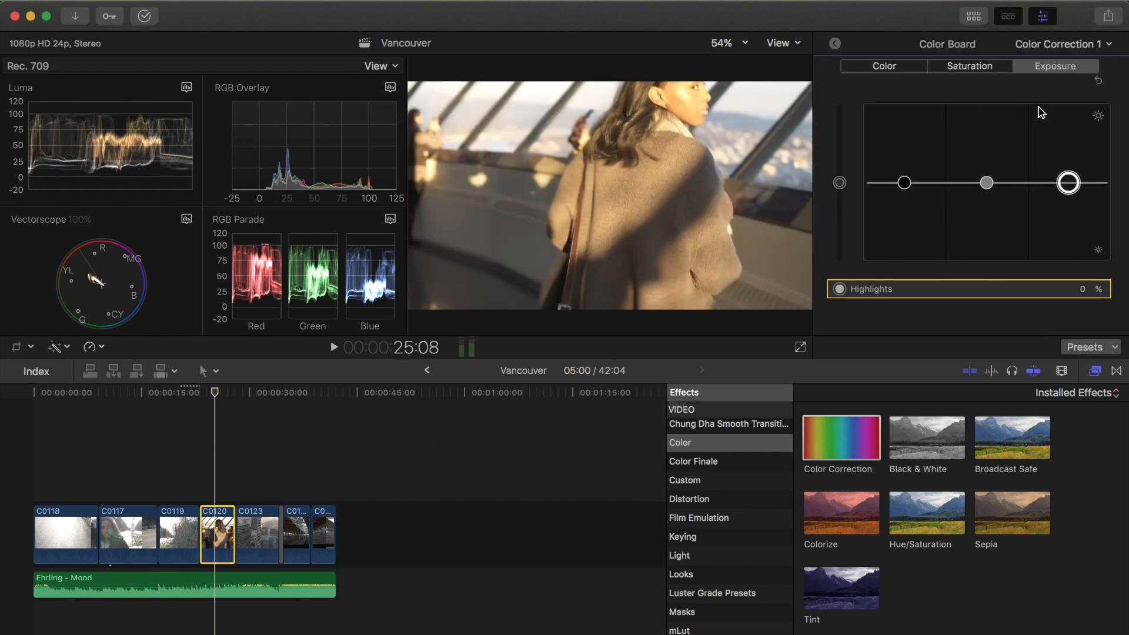
pyautogui.click(972, 65)
pyautogui.click(841, 182)
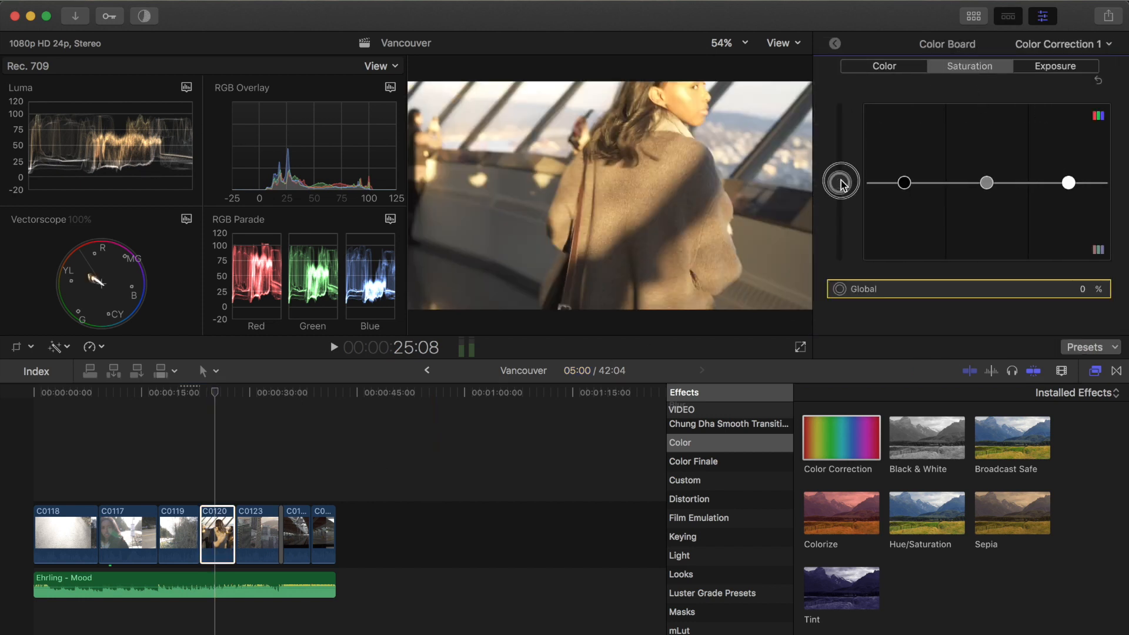
pyautogui.moveTo(843, 184); pyautogui.dragTo(843, 190)
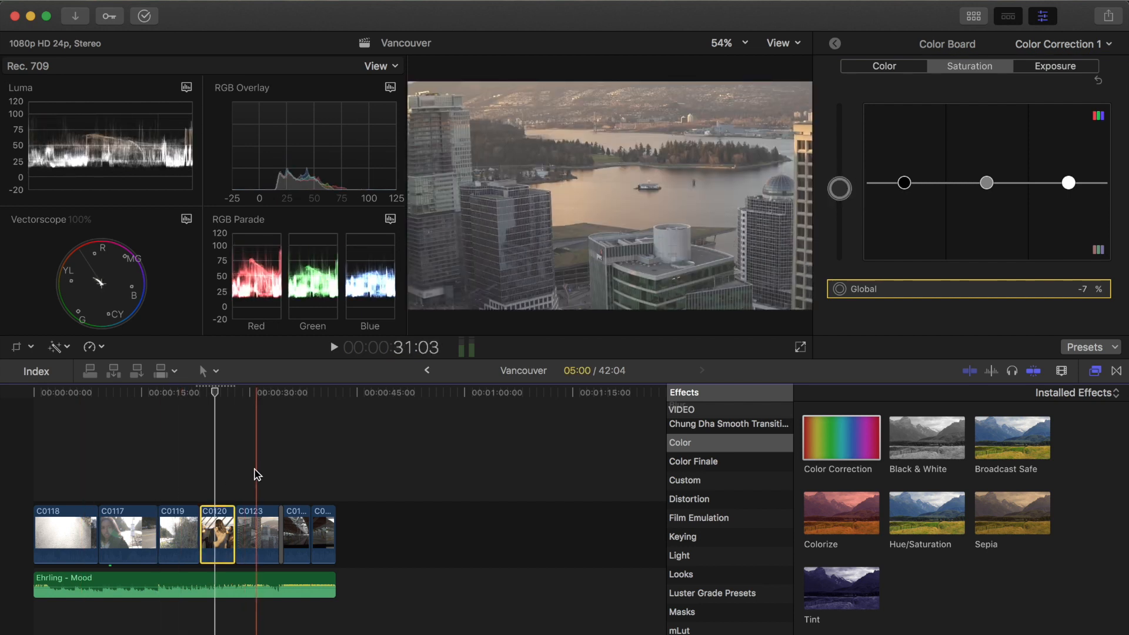
# Color correct clip C0123 by raising its highlights exposure to 11% and lowering its shadows exposure to -8%.
pyautogui.click(256, 515)
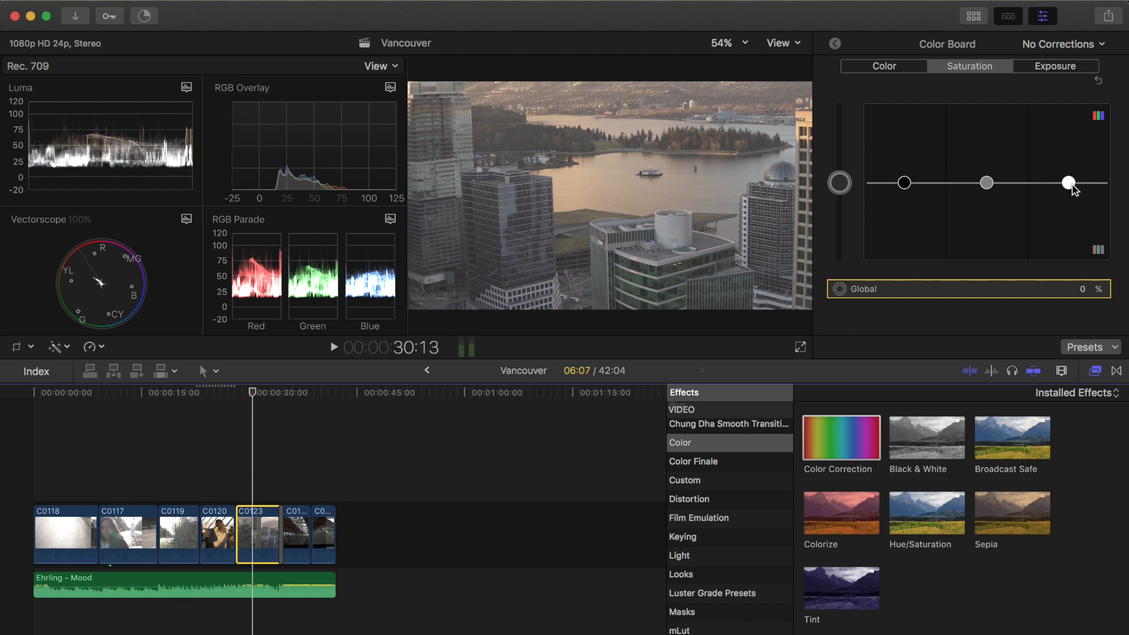
pyautogui.moveTo(1071, 187); pyautogui.dragTo(1074, 175)
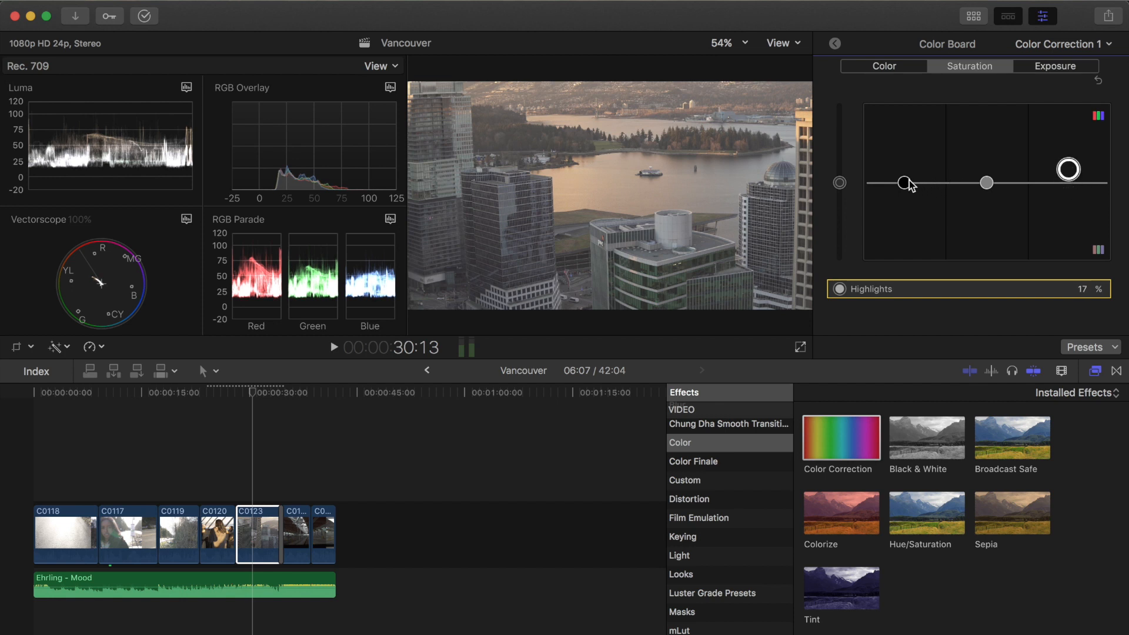
pyautogui.moveTo(909, 184); pyautogui.dragTo(904, 192)
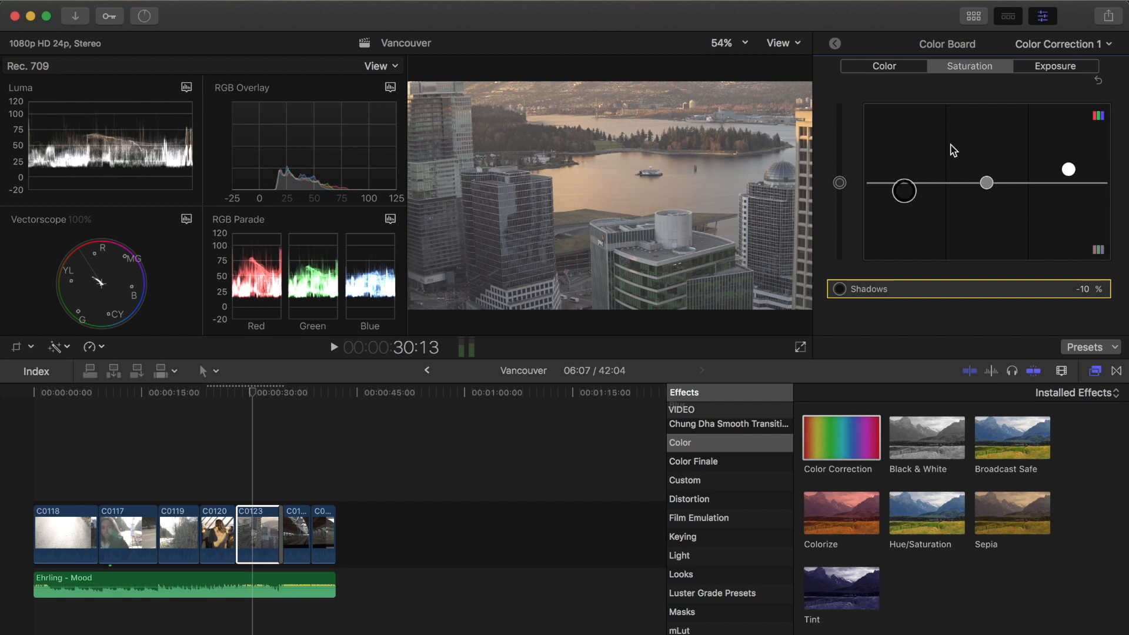
pyautogui.click(1058, 66)
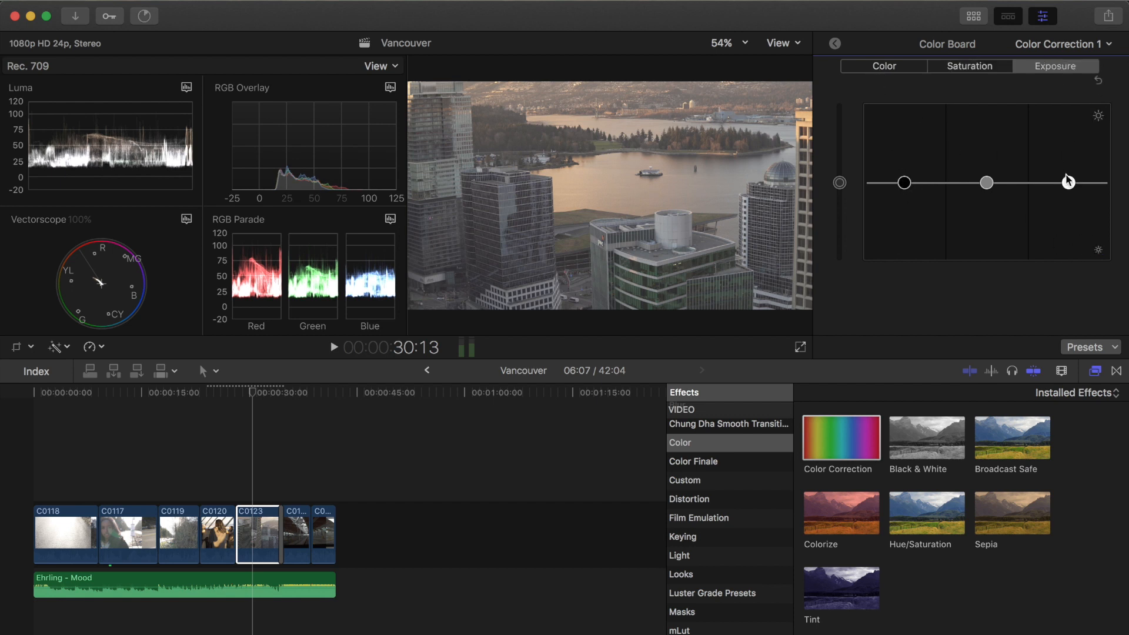
pyautogui.click(1069, 183)
pyautogui.moveTo(1068, 184); pyautogui.dragTo(1069, 174)
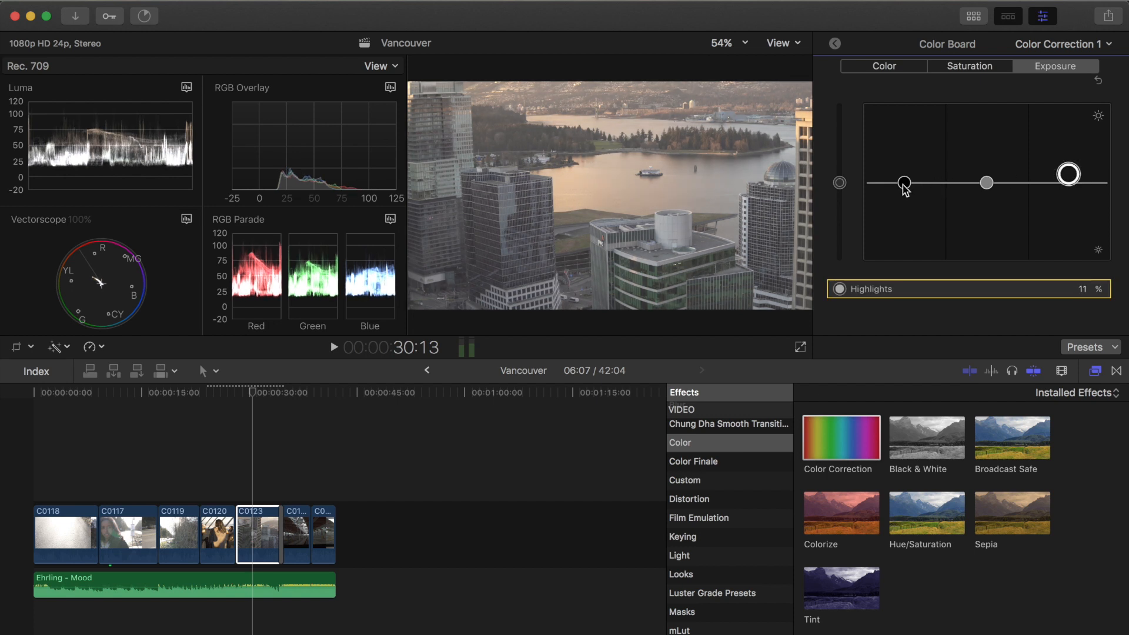
pyautogui.moveTo(904, 185); pyautogui.dragTo(903, 190)
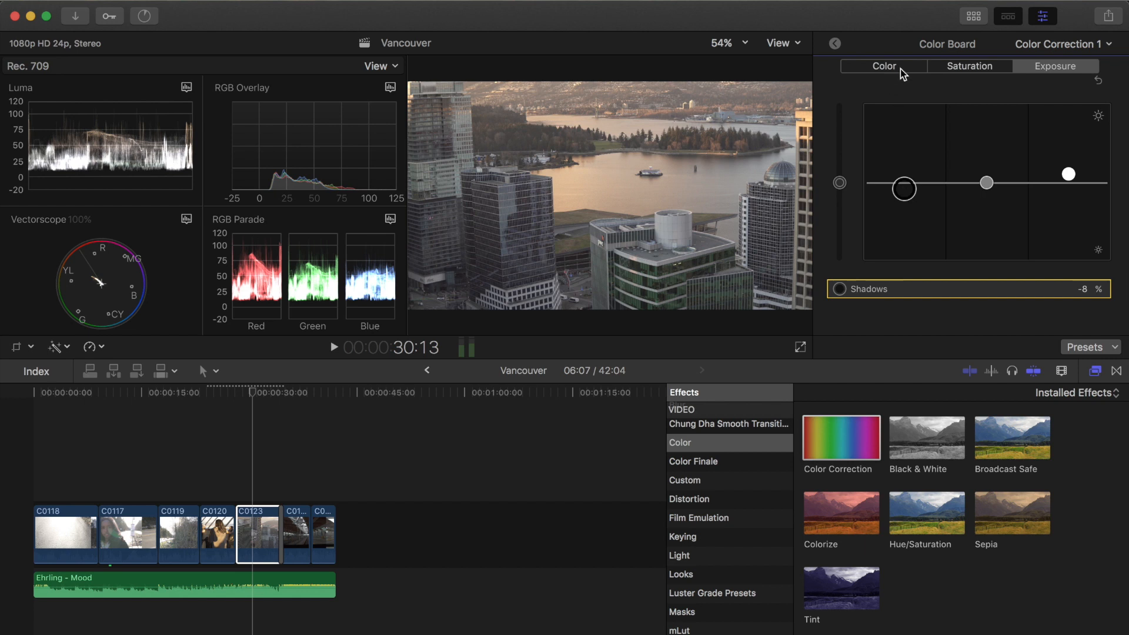
# Raise the global saturation of clip C0123 to 9%.
pyautogui.click(964, 64)
pyautogui.click(841, 182)
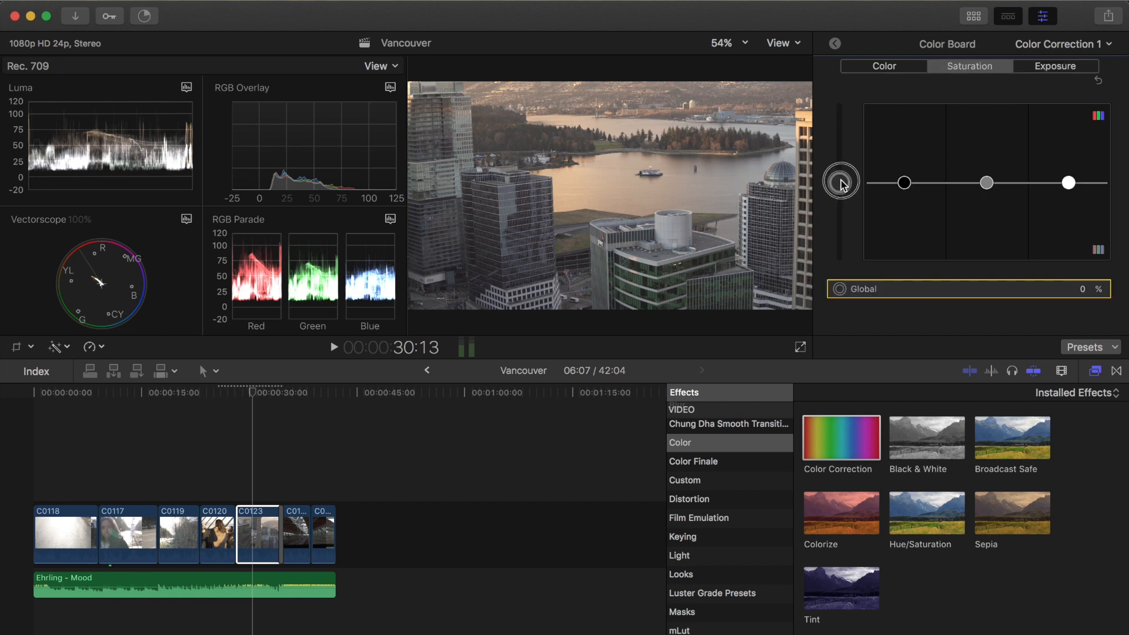
pyautogui.moveTo(843, 184); pyautogui.dragTo(842, 175)
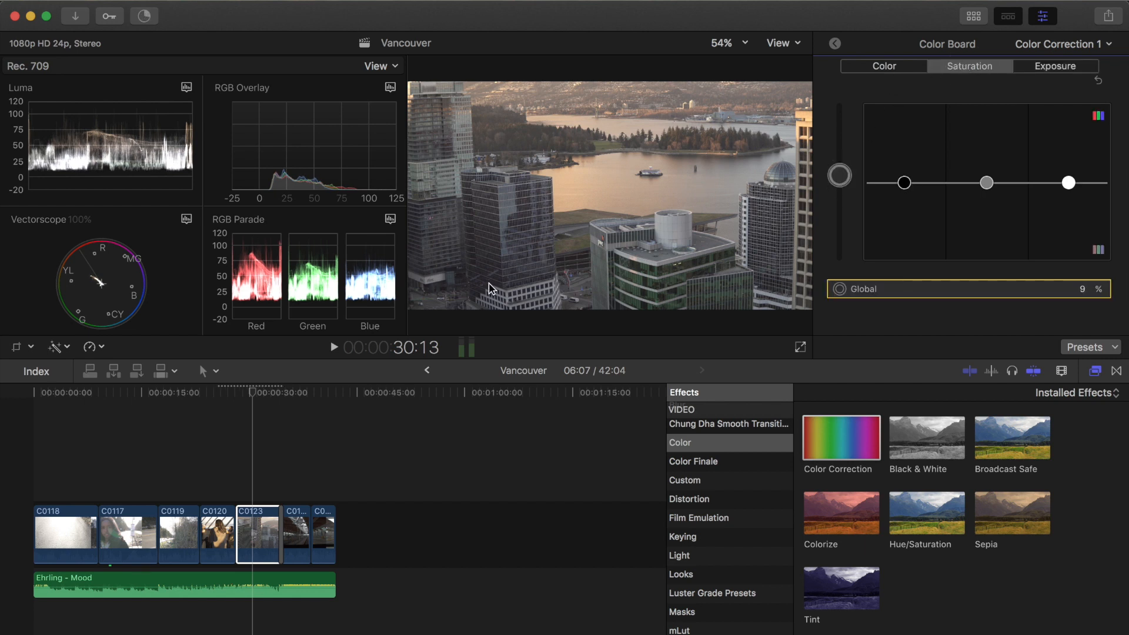
# Lower the shadows exposure of the clip right after C0123 to -6% and of the last clip to -5%.
pyautogui.click(253, 396)
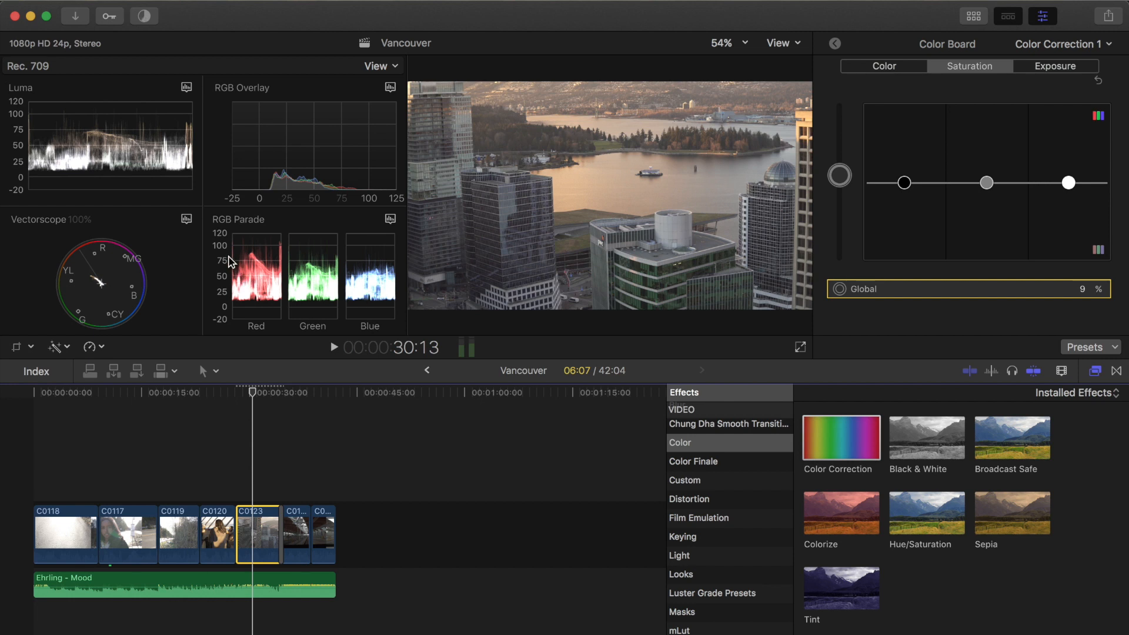
pyautogui.moveTo(253, 396); pyautogui.dragTo(298, 412)
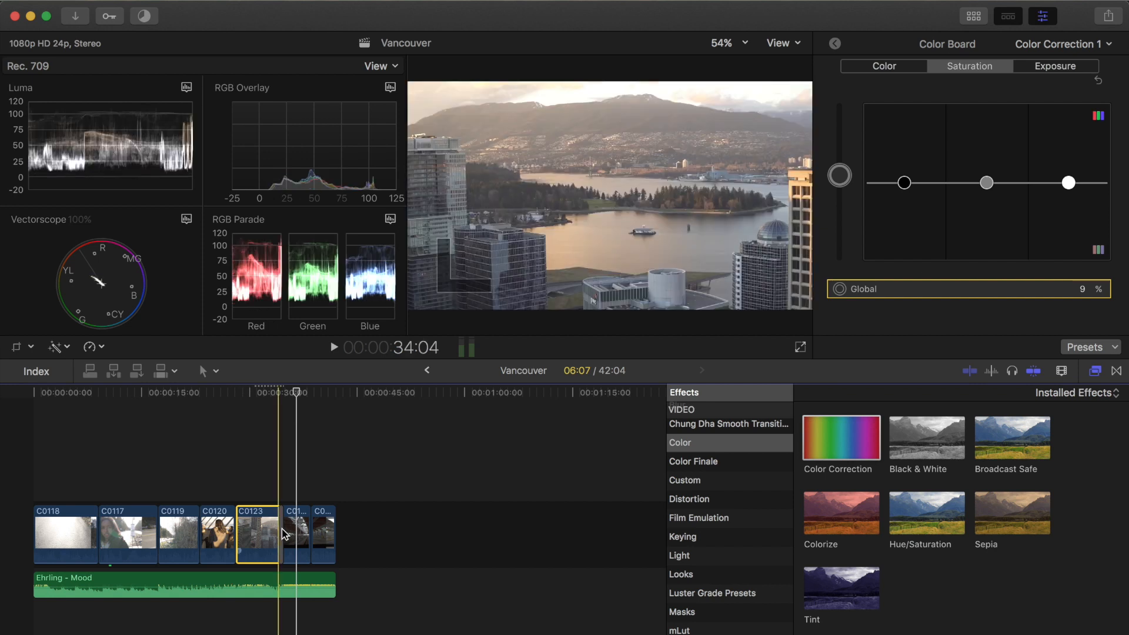
pyautogui.click(296, 533)
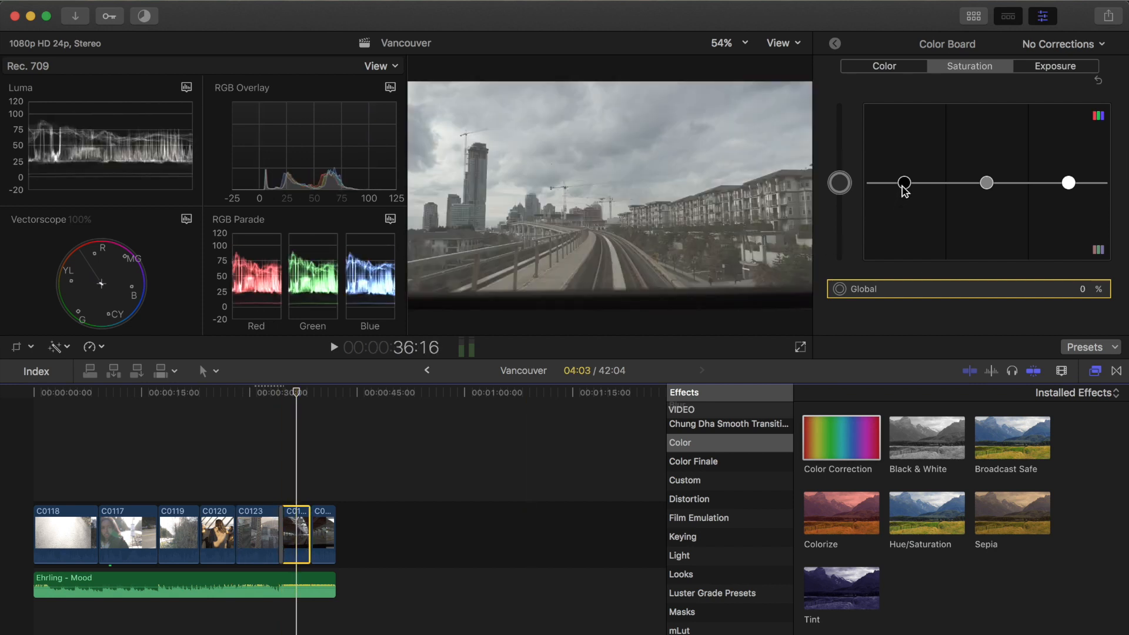
pyautogui.moveTo(904, 183)
pyautogui.mouseDown()
pyautogui.moveTo(919, 178)
pyautogui.moveTo(900, 190)
pyautogui.mouseUp()
pyautogui.click(1046, 69)
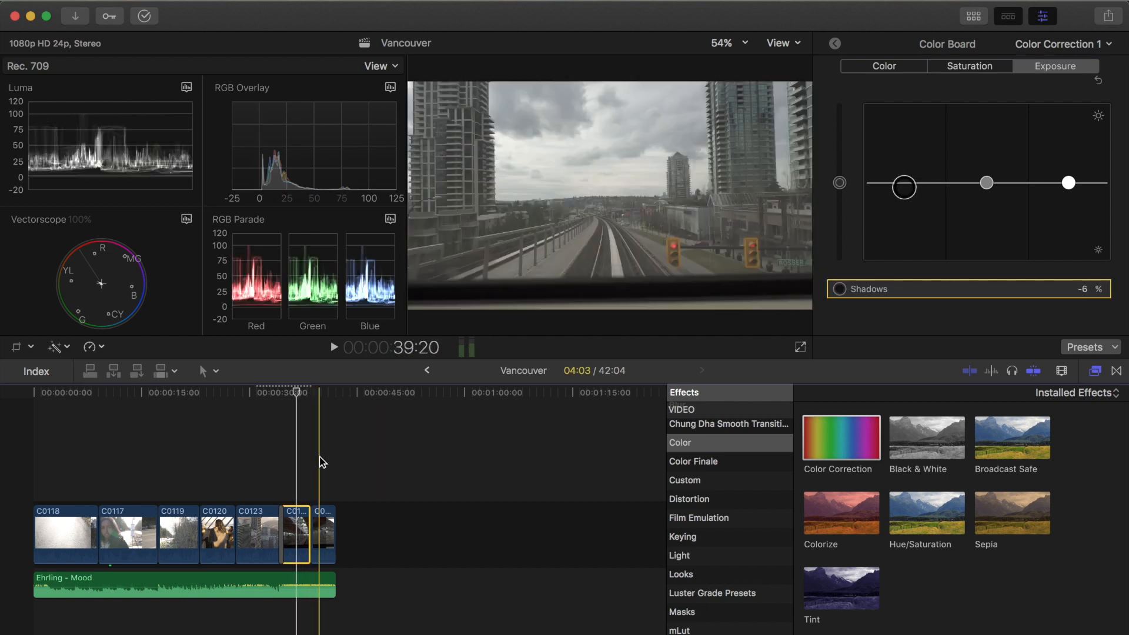
pyautogui.click(323, 513)
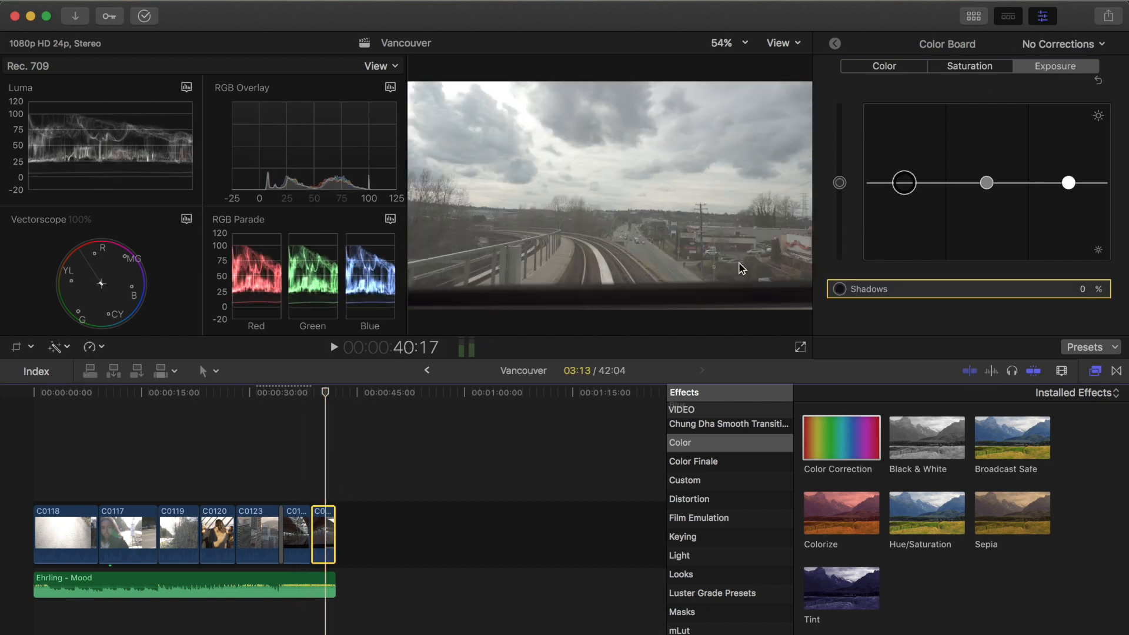
pyautogui.moveTo(906, 184); pyautogui.dragTo(908, 196)
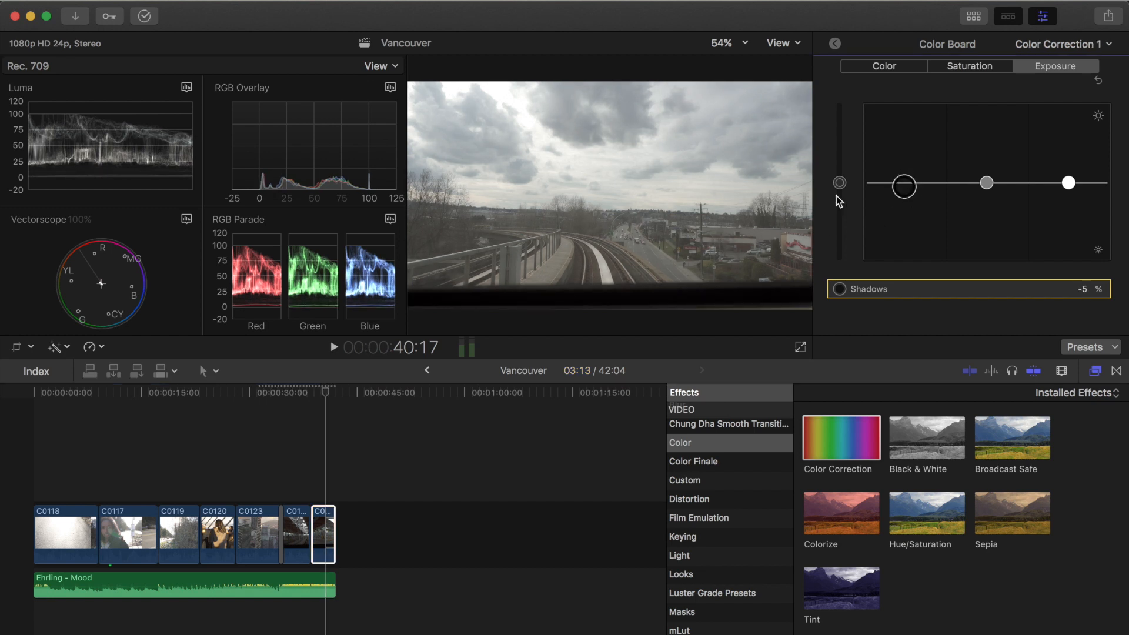
# Set the shadows exposure of the second-to-last clip to -5% to match the last clip.
pyautogui.click(296, 507)
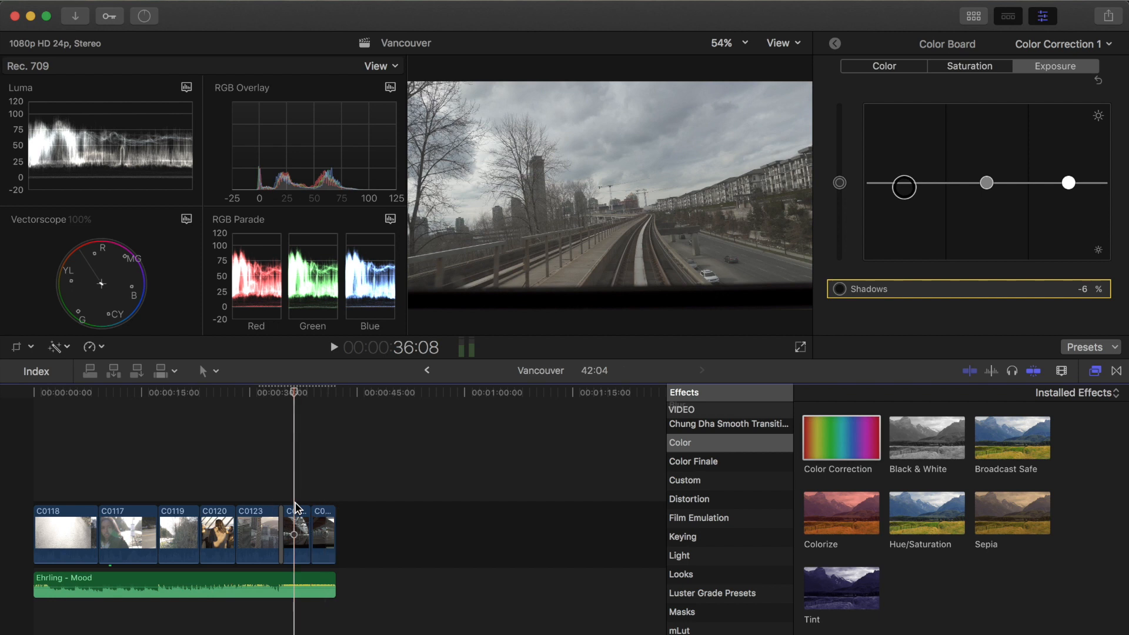
pyautogui.click(297, 531)
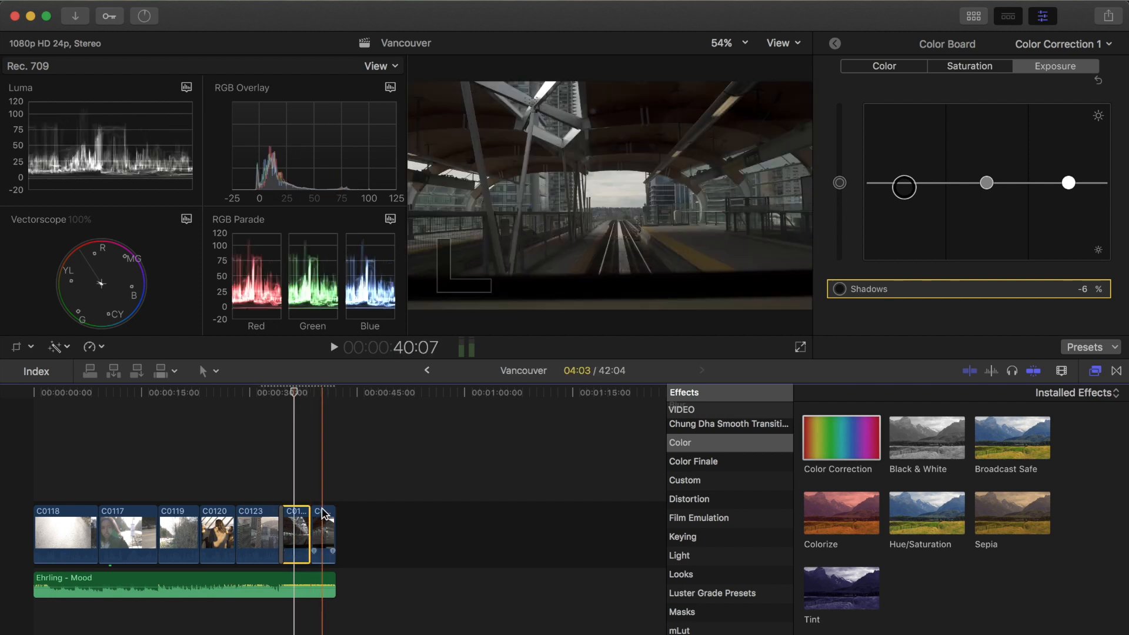
pyautogui.click(1086, 290)
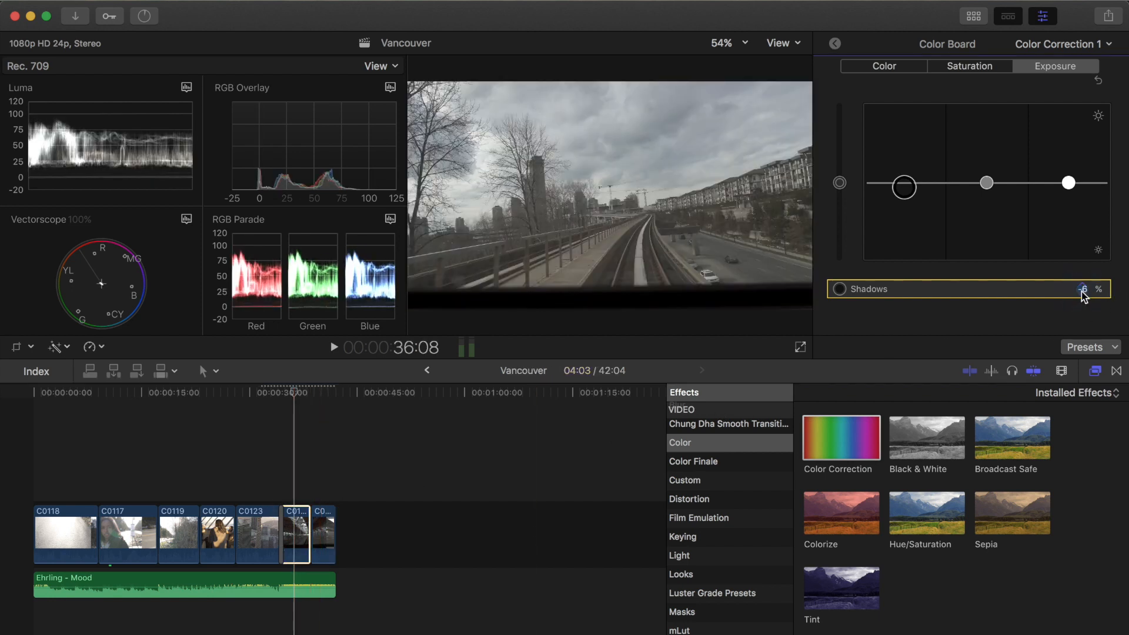
pyautogui.write('-5')
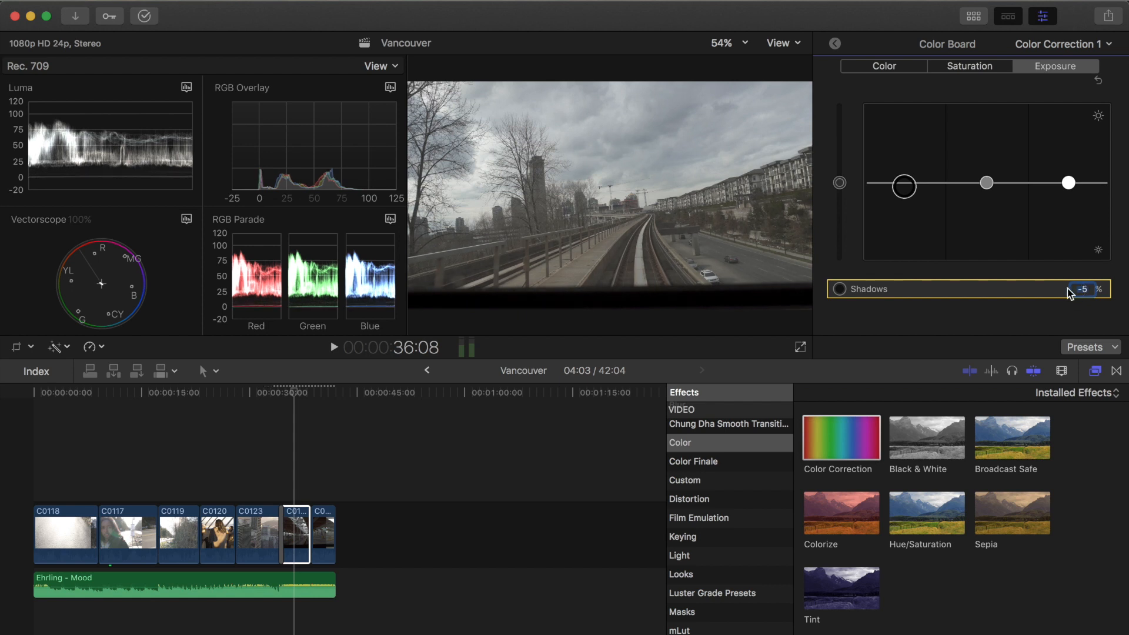
# Return the playhead to the start of the timeline and display the MW Adjustment Layers titles.
pyautogui.click(295, 392)
pyautogui.moveTo(297, 400); pyautogui.dragTo(43, 447)
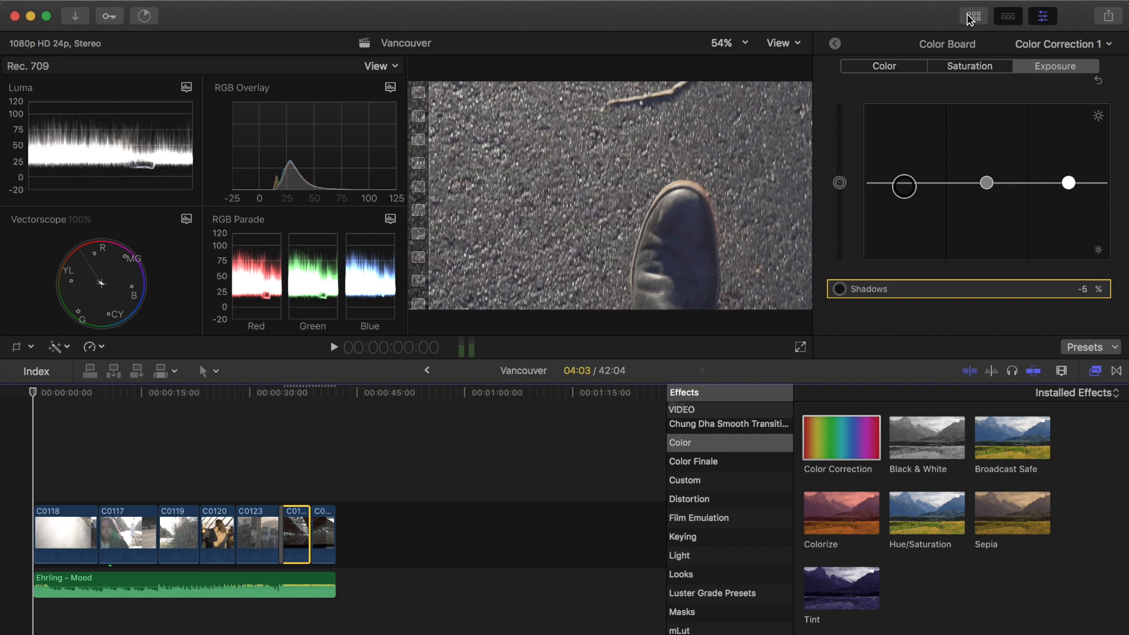
pyautogui.click(973, 17)
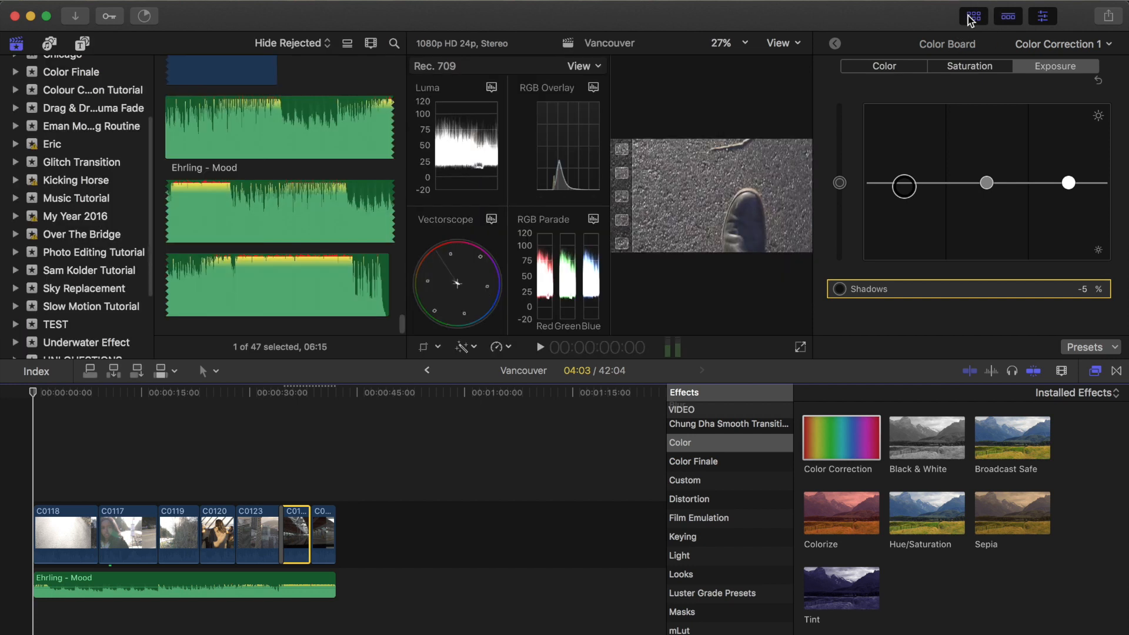
pyautogui.click(86, 51)
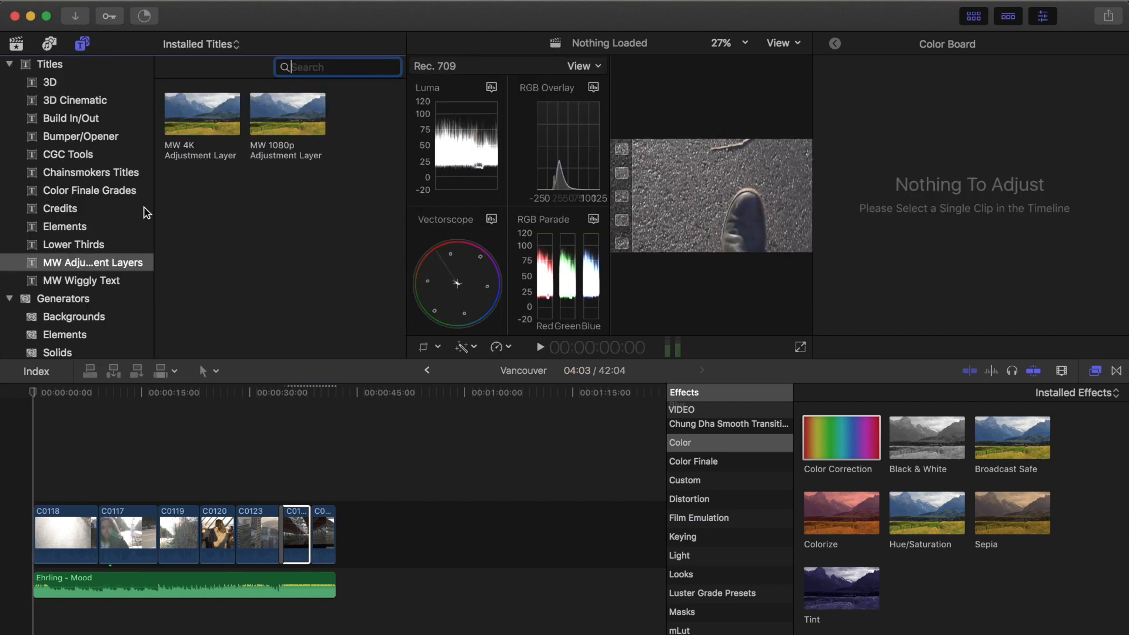
# Switch to Chrome to review the Jon Olsson image results for the reference look, and return to Final Cut Pro.
pyautogui.moveTo(284, 633)
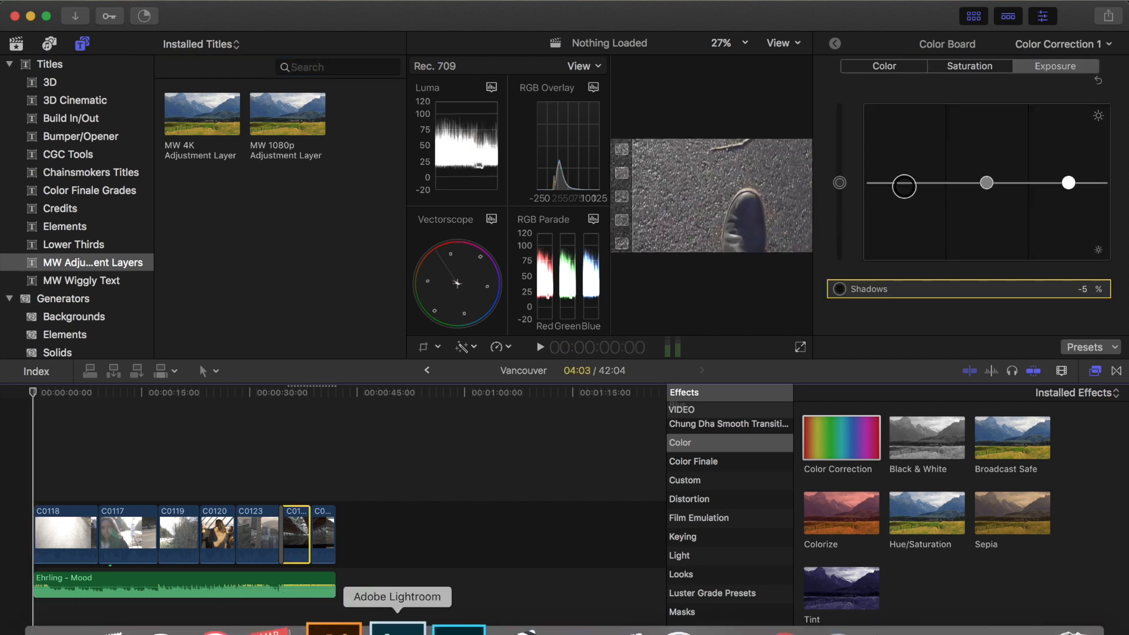
pyautogui.click(782, 628)
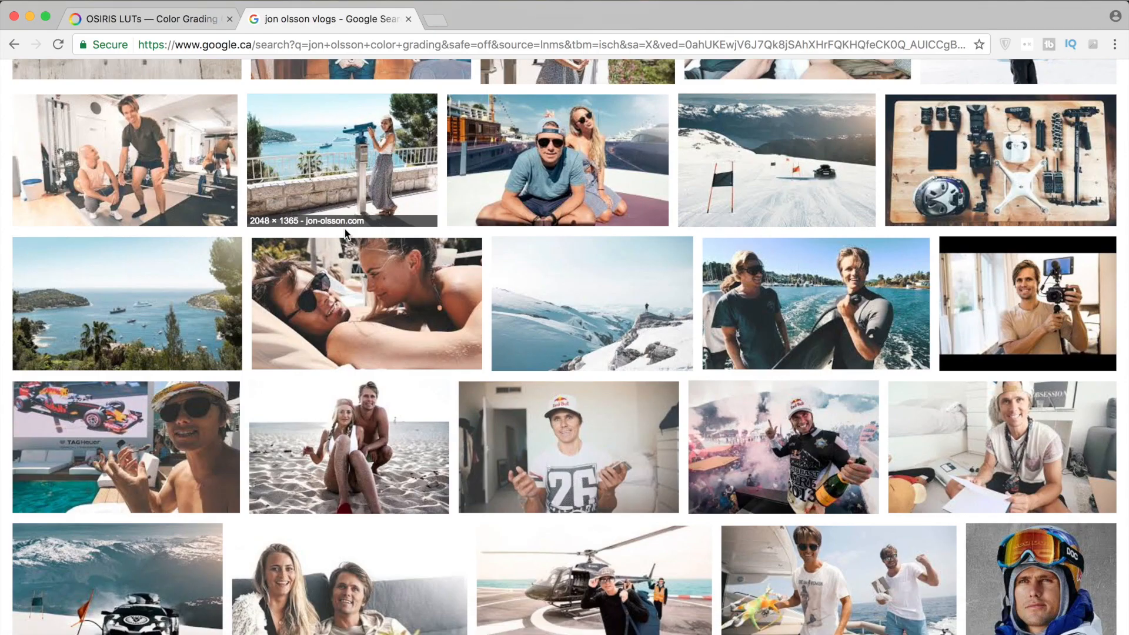
pyautogui.moveTo(282, 632)
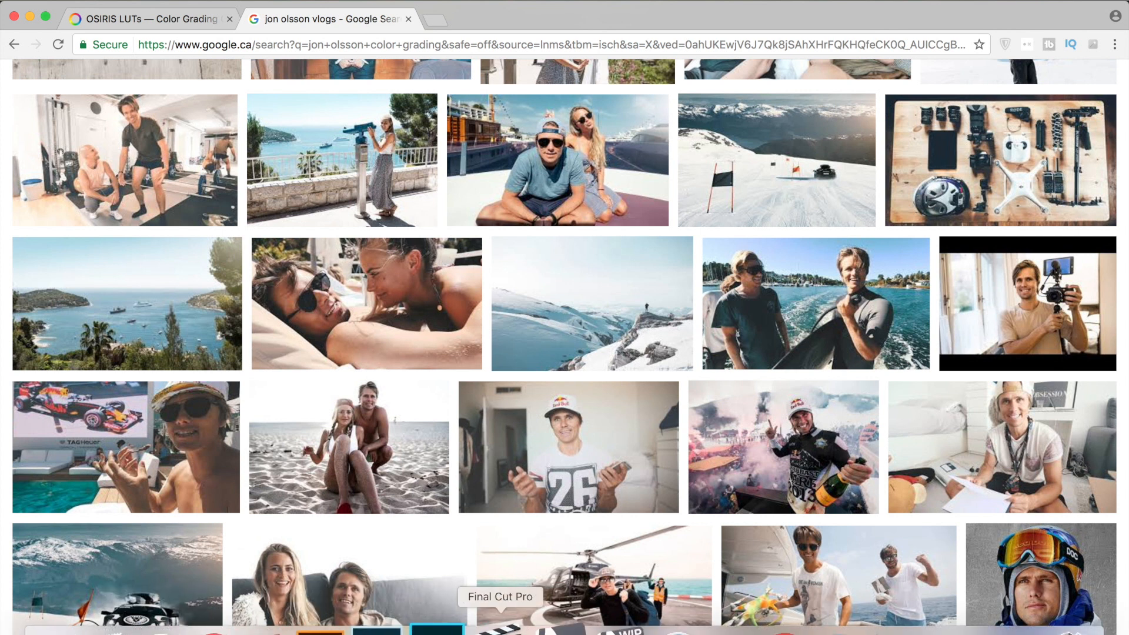
pyautogui.click(500, 631)
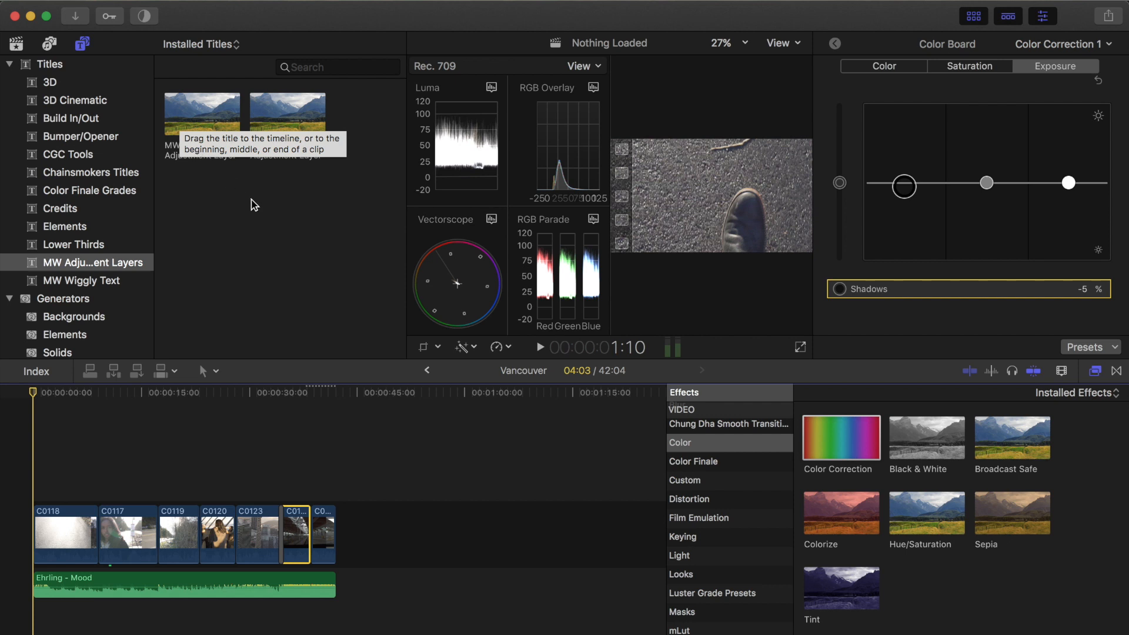
# Add the MW 1080p Adjustment Layer above the clips so that it spans the whole Vancouver timeline.
pyautogui.click(284, 116)
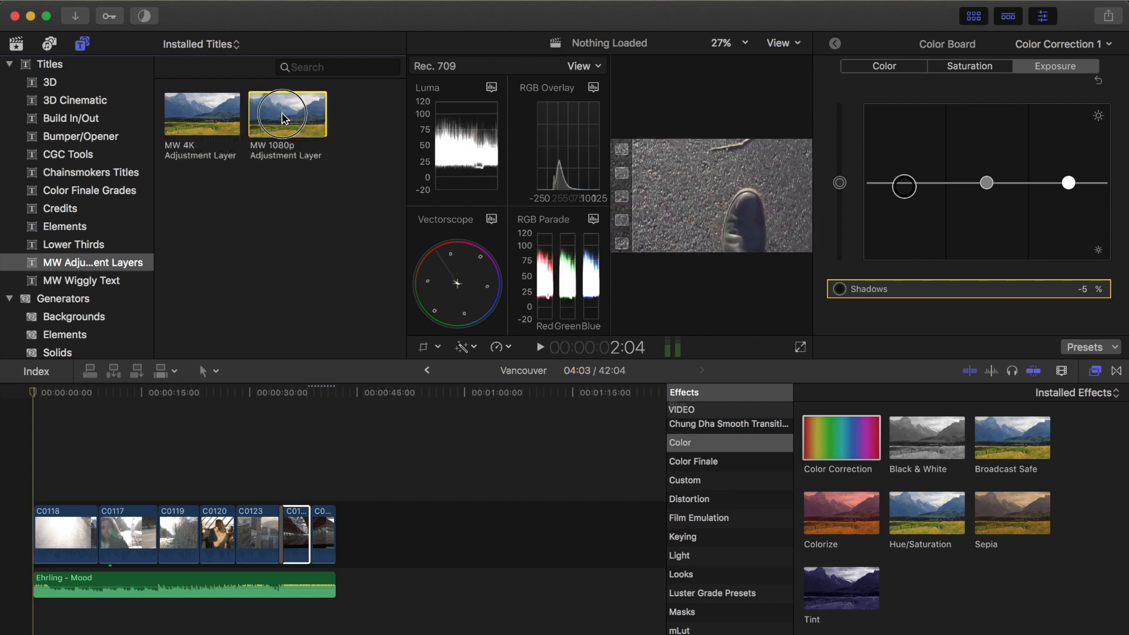
pyautogui.moveTo(284, 115); pyautogui.dragTo(334, 489)
pyautogui.press('super+7')
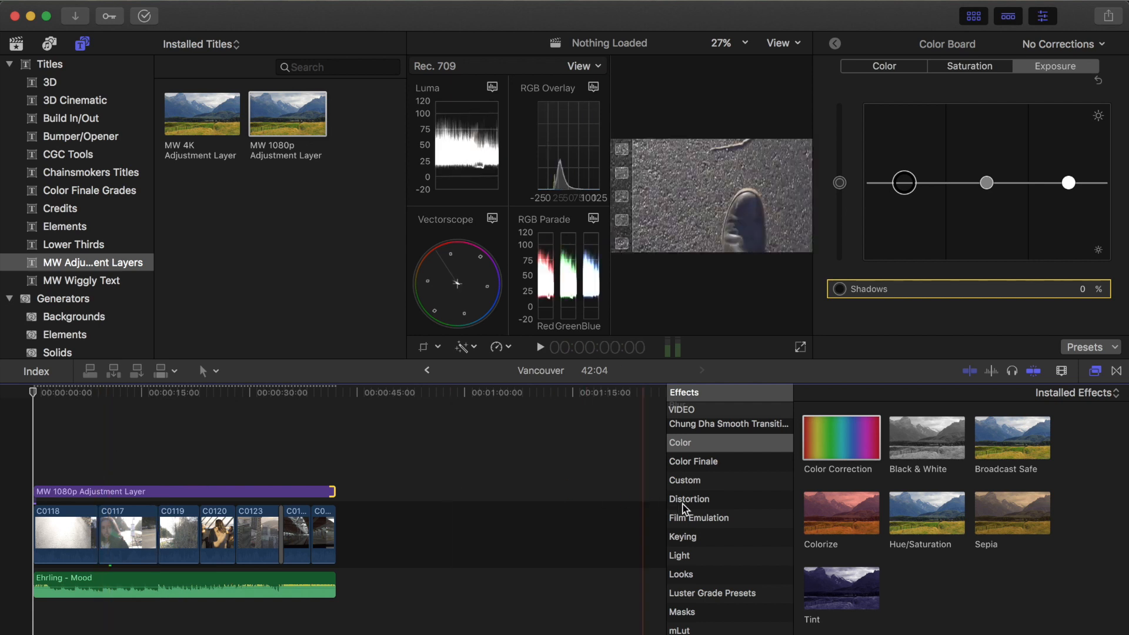
# Show the mLut effects category and hide the list of title categories.
pyautogui.scroll(-3, 711, 519)
pyautogui.click(698, 564)
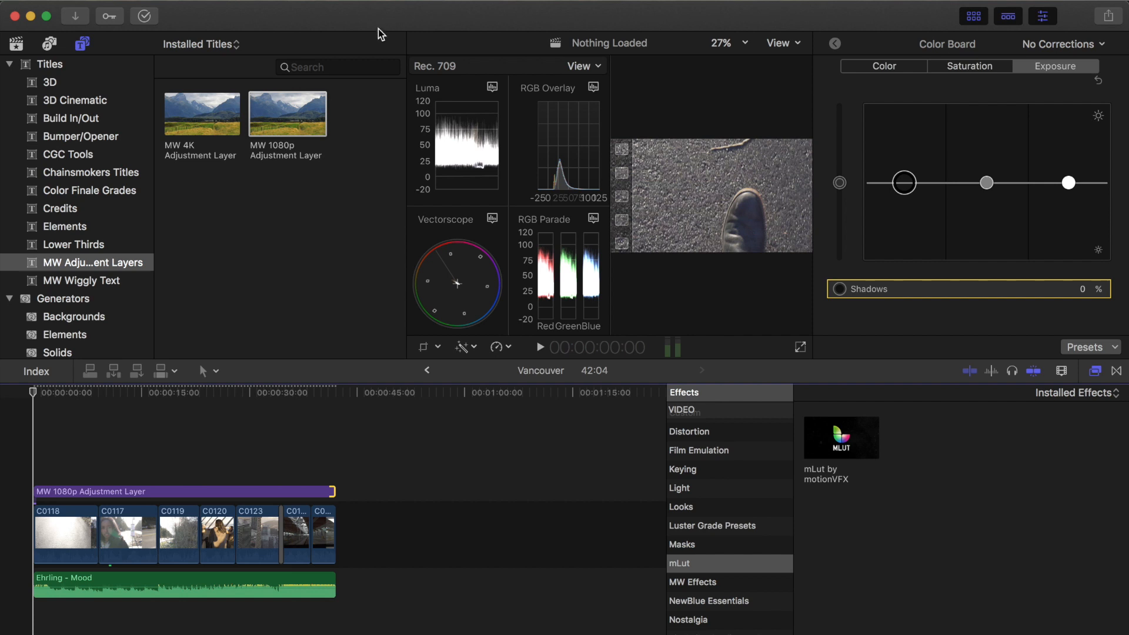
pyautogui.click(81, 46)
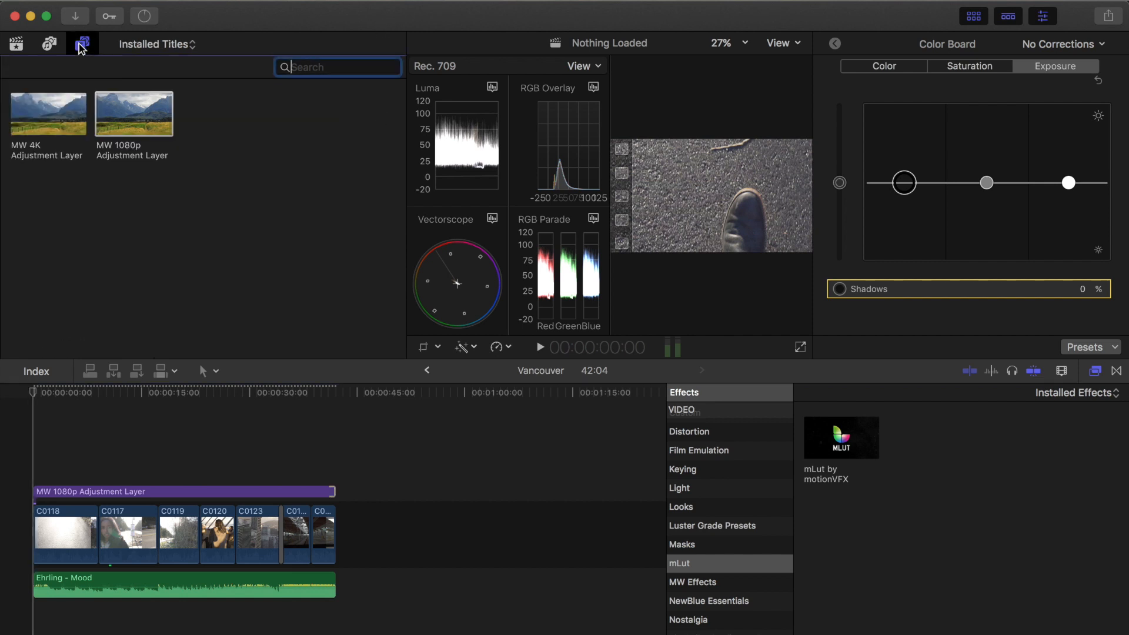
# Switch to a workspace without the video scopes, then enlarge the viewer by hiding the browser and shrinking the timeline area.
pyautogui.click(81, 46)
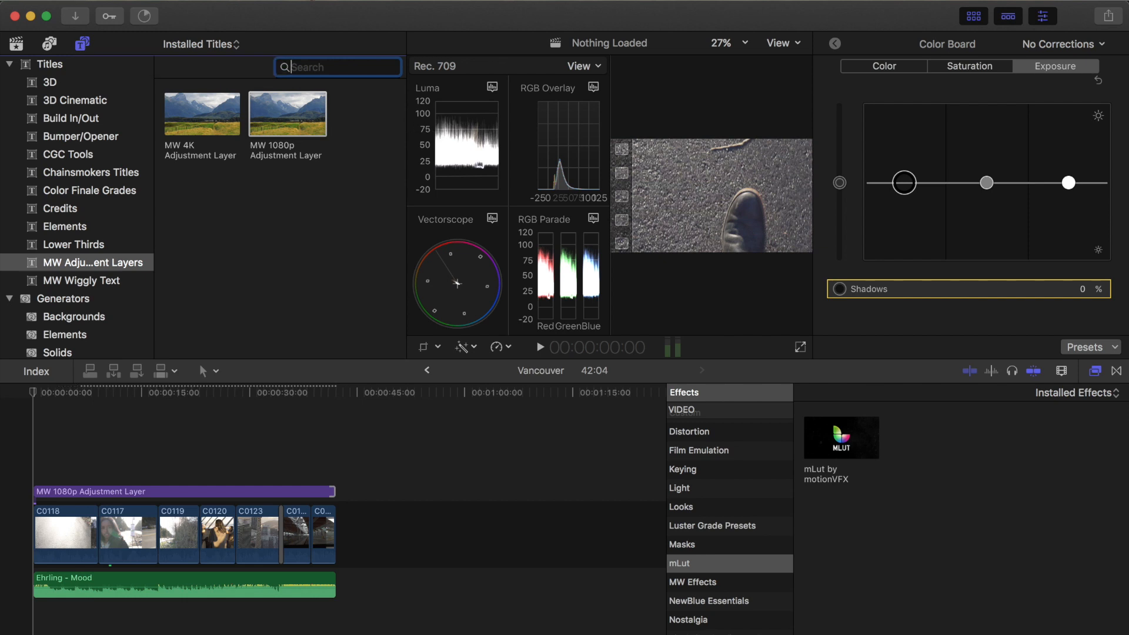
pyautogui.click(410, 1)
pyautogui.moveTo(507, 115)
pyautogui.click(612, 114)
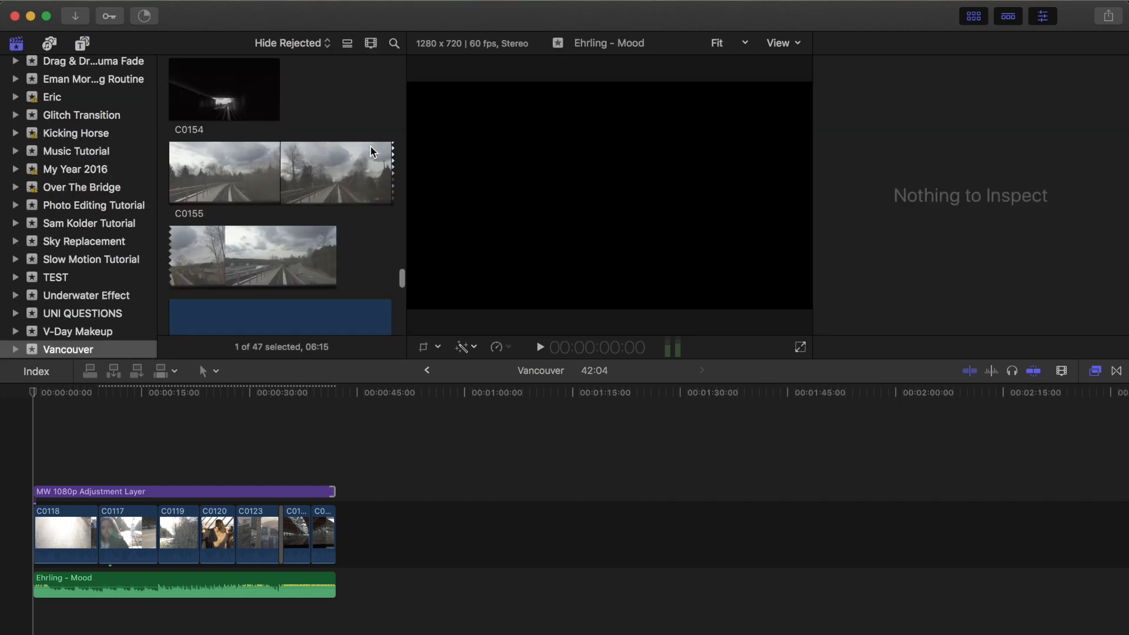
pyautogui.click(971, 19)
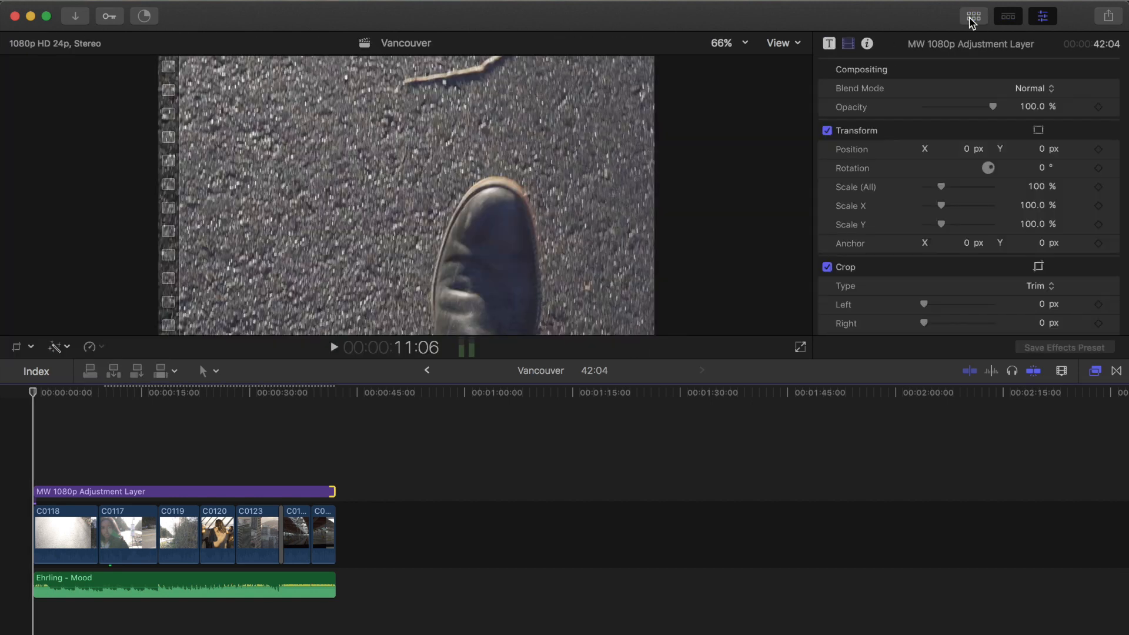
pyautogui.moveTo(758, 361); pyautogui.dragTo(762, 491)
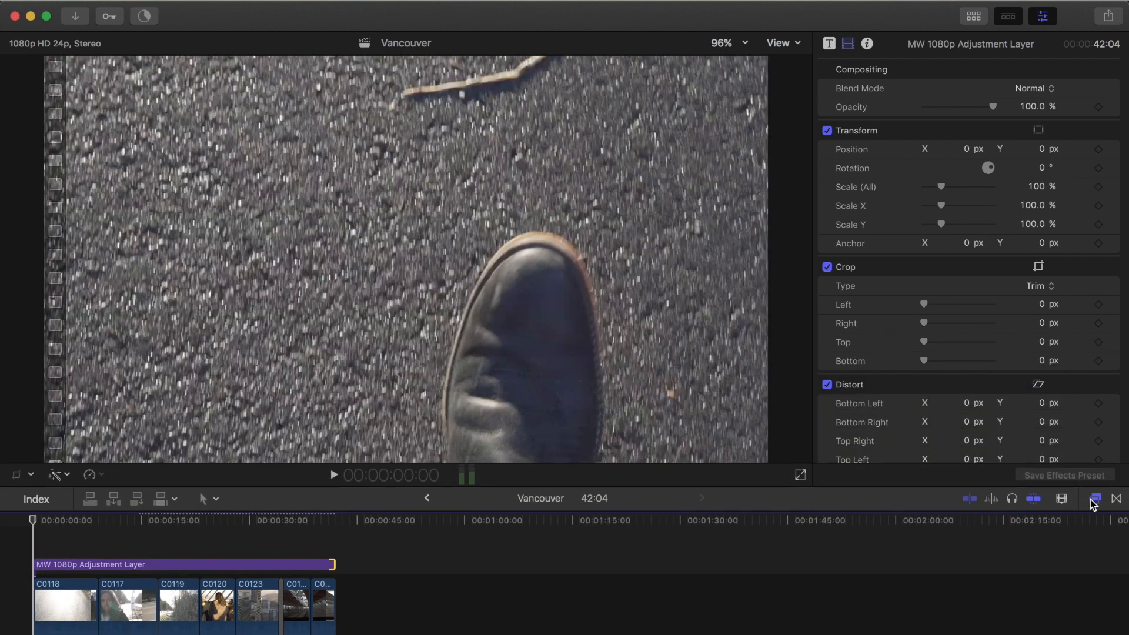
# Apply the mLut by motionVFX effect to the MW 1080p Adjustment Layer and move the playhead to clip C0117.
pyautogui.click(1093, 500)
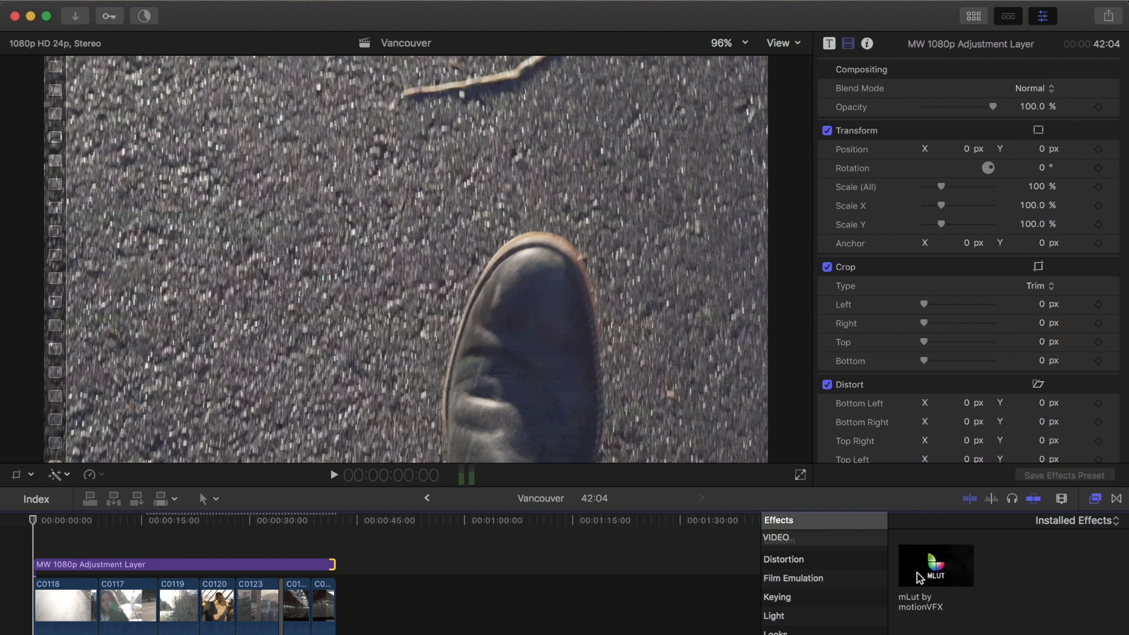
pyautogui.moveTo(921, 579); pyautogui.dragTo(119, 568)
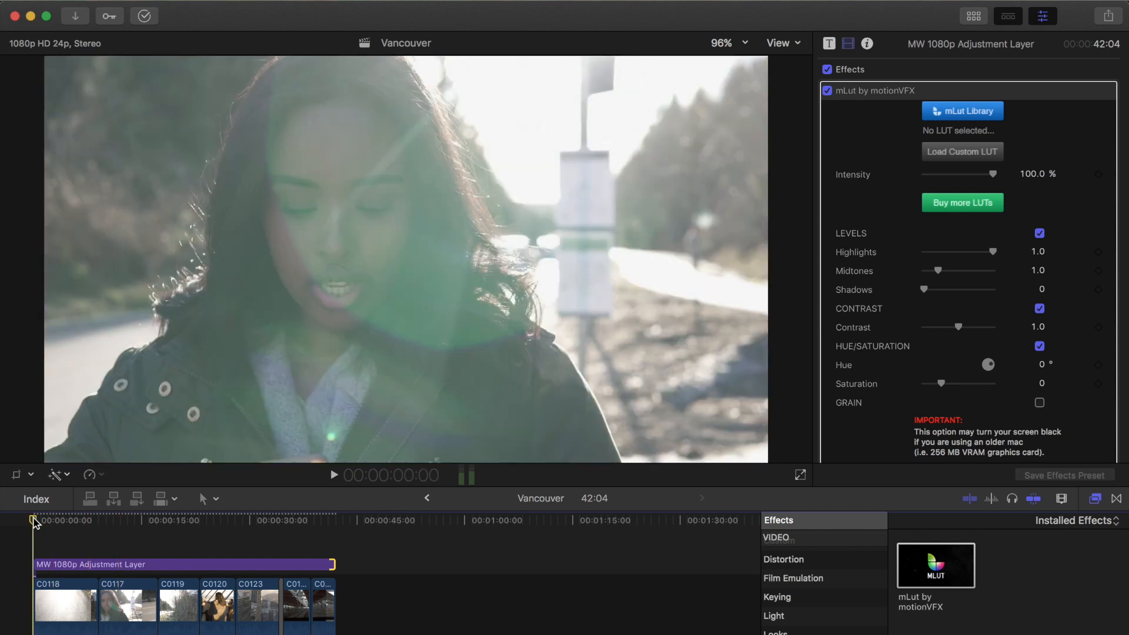
pyautogui.moveTo(33, 520); pyautogui.dragTo(120, 537)
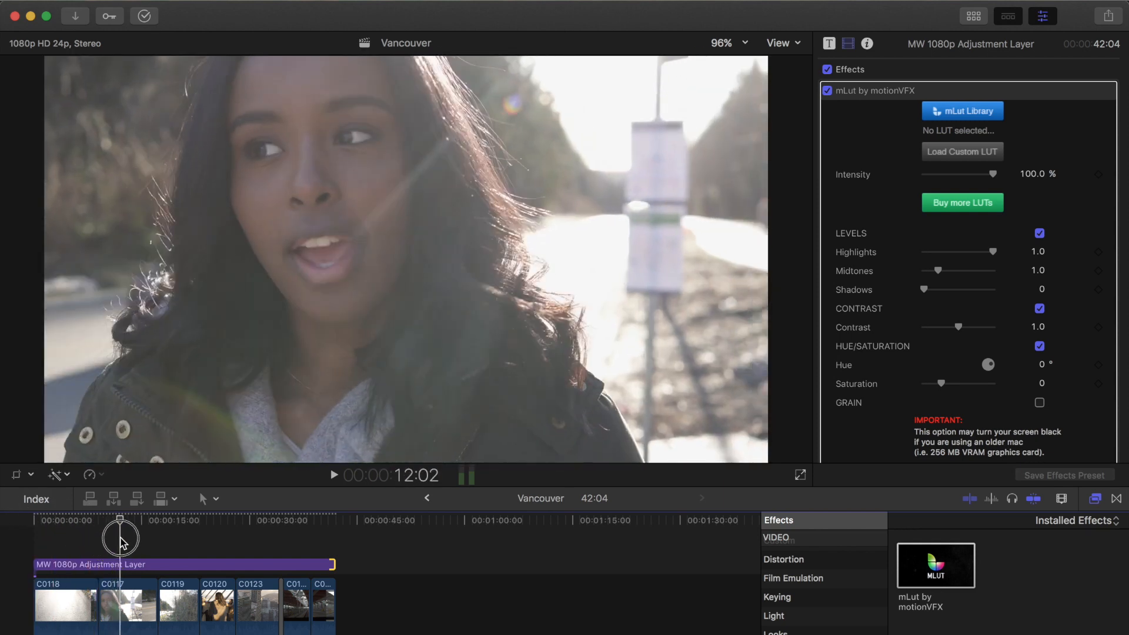
# Load OSIRIS_M31 - Rec.709.cube from the M31 folder as the custom LUT of the adjustment layer's mLut effect.
pyautogui.click(127, 565)
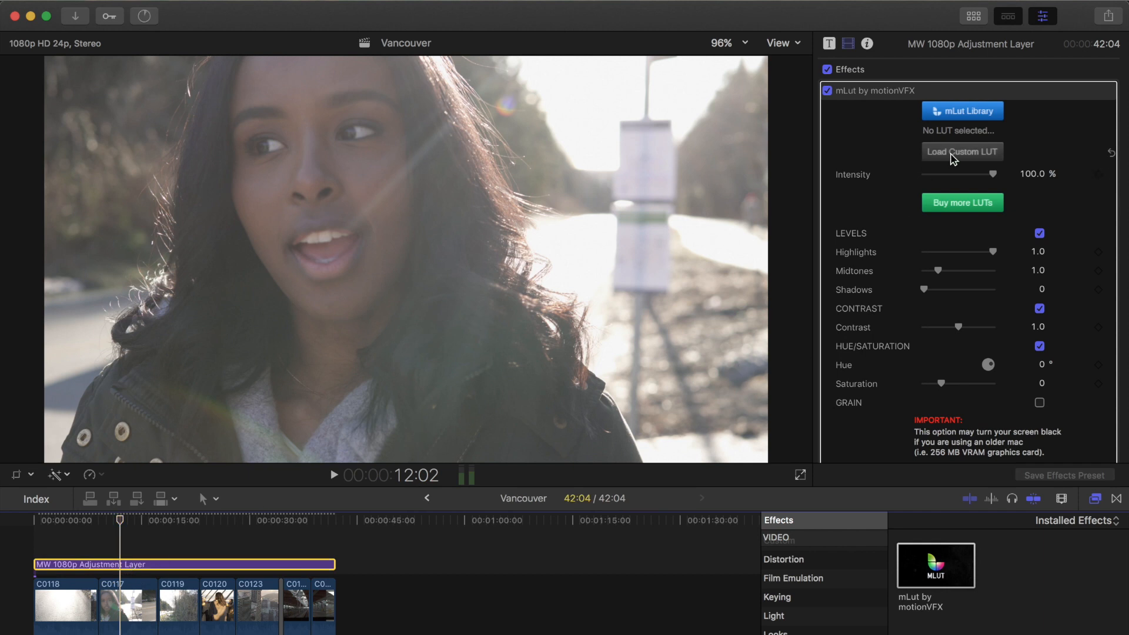
pyautogui.click(952, 154)
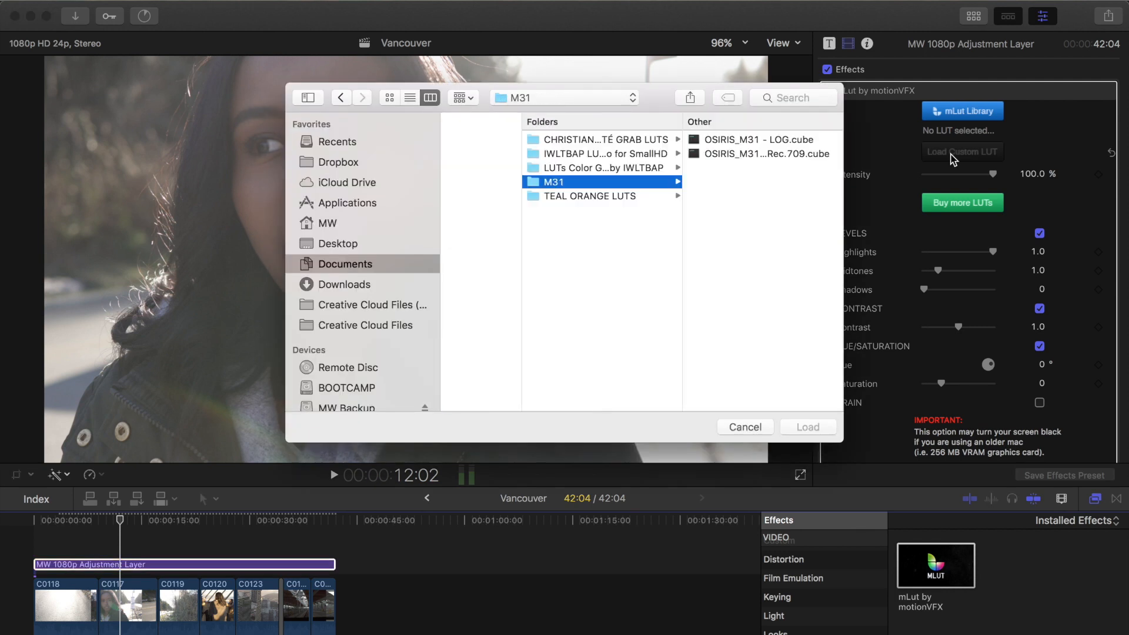
pyautogui.click(732, 154)
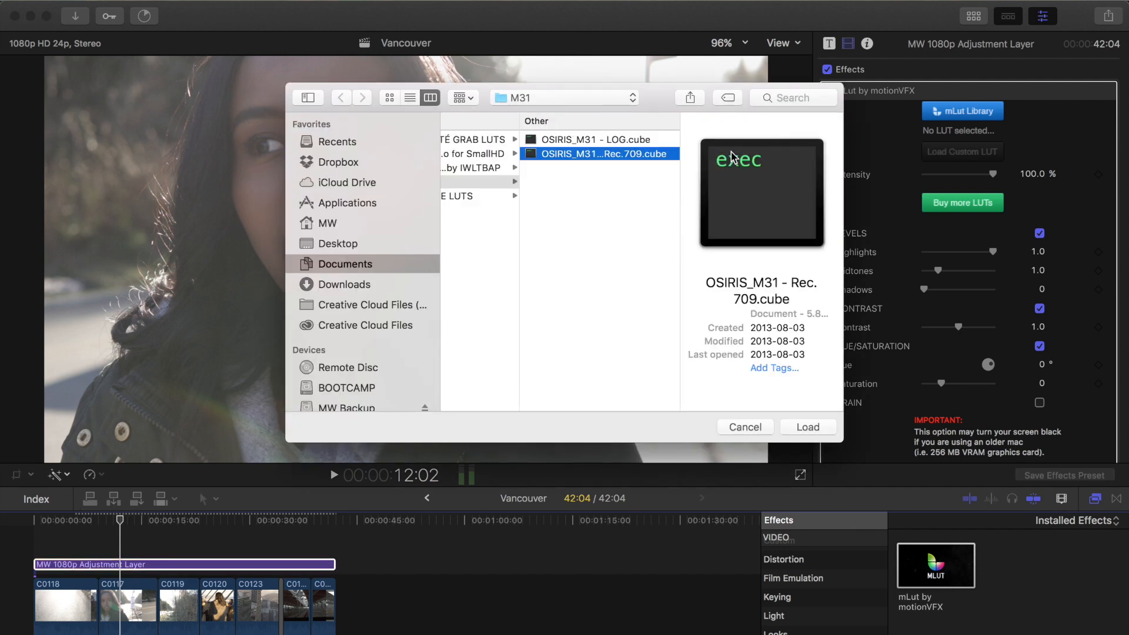
pyautogui.click(637, 141)
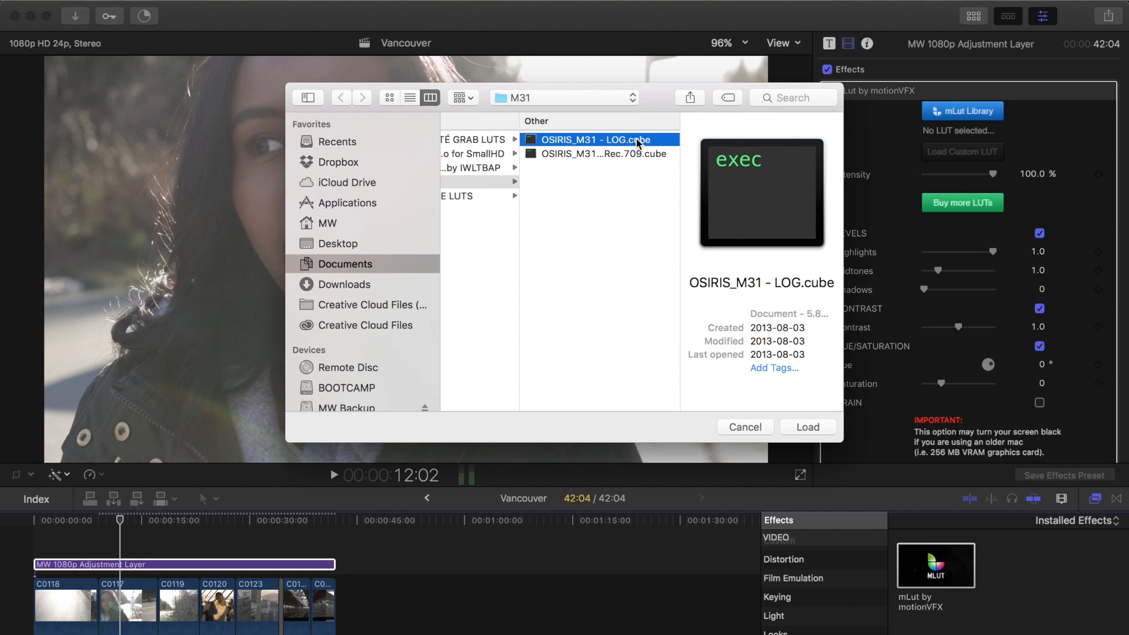
pyautogui.click(616, 153)
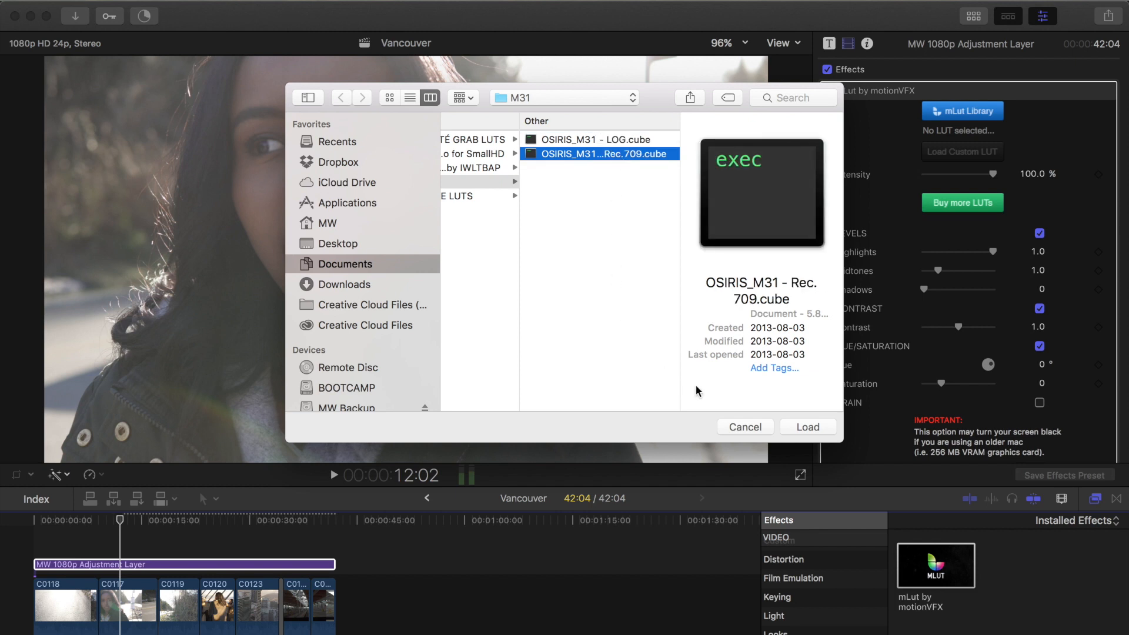
pyautogui.click(800, 429)
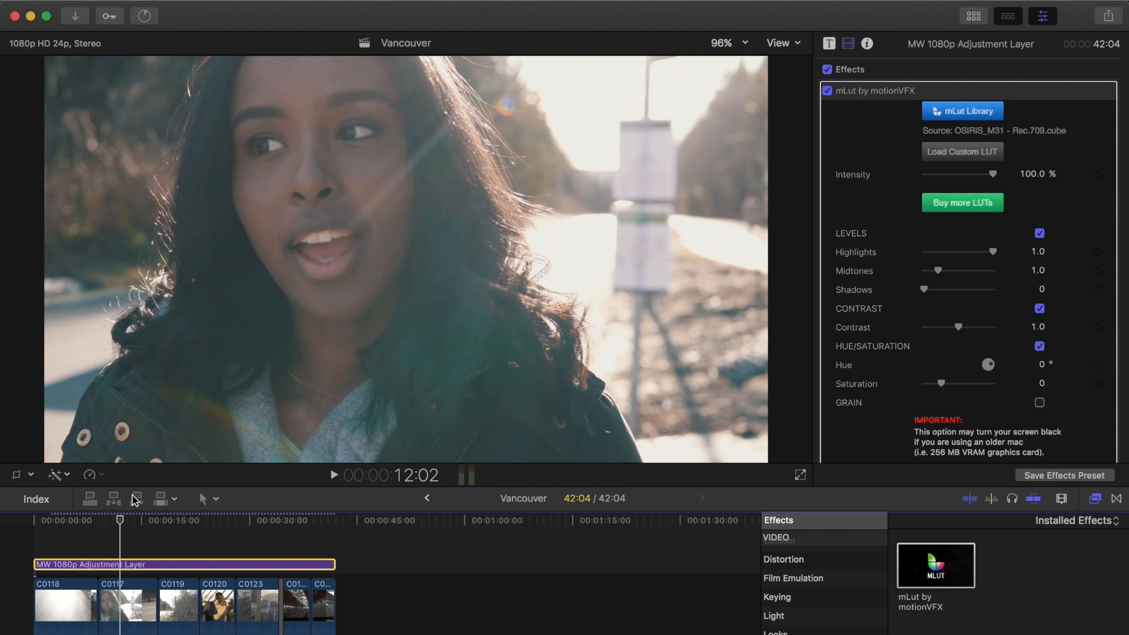
# Review the graded look on clips C0119, C0120, C0123 and the train track clip along the Vancouver timeline.
pyautogui.click(133, 526)
pyautogui.moveTo(141, 531); pyautogui.dragTo(175, 538)
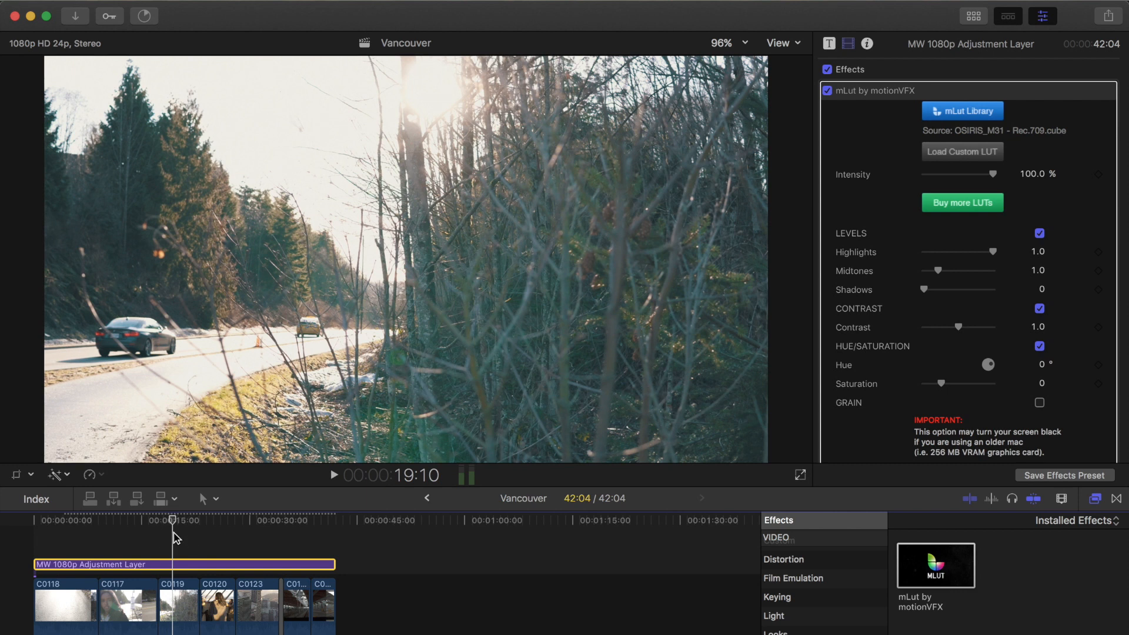
pyautogui.moveTo(172, 523); pyautogui.dragTo(215, 536)
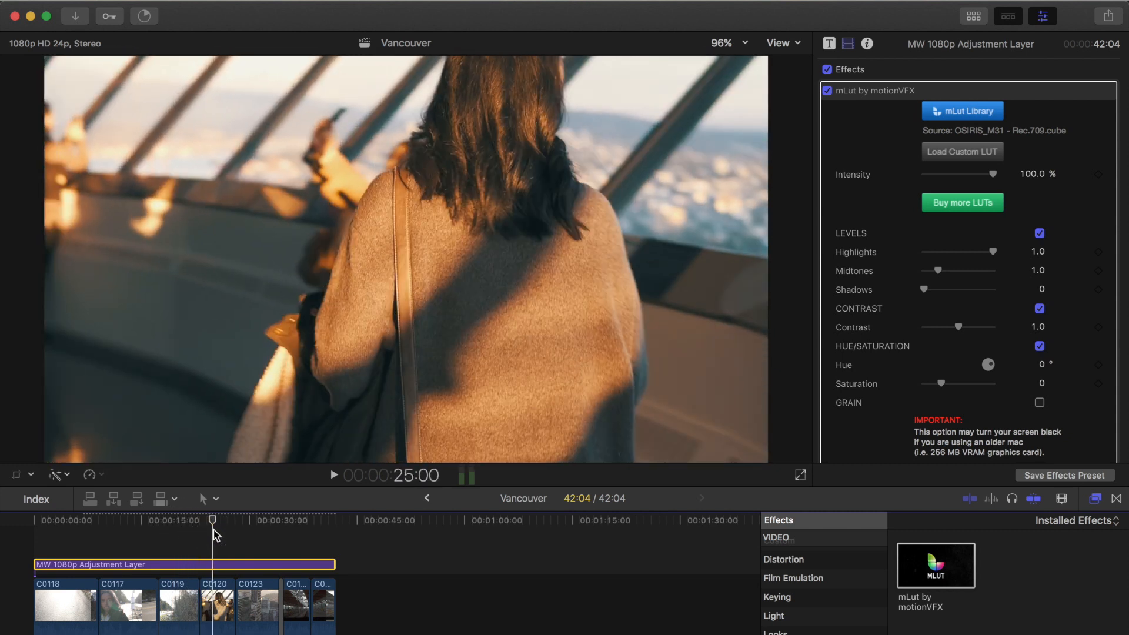
pyautogui.click(221, 607)
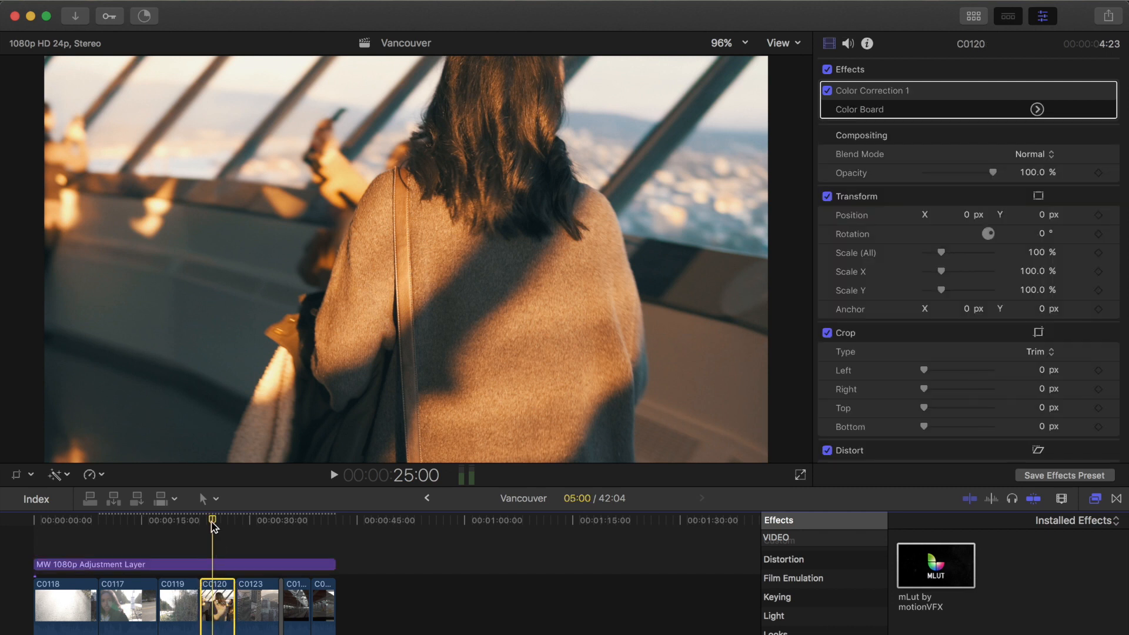
pyautogui.moveTo(213, 525); pyautogui.dragTo(265, 526)
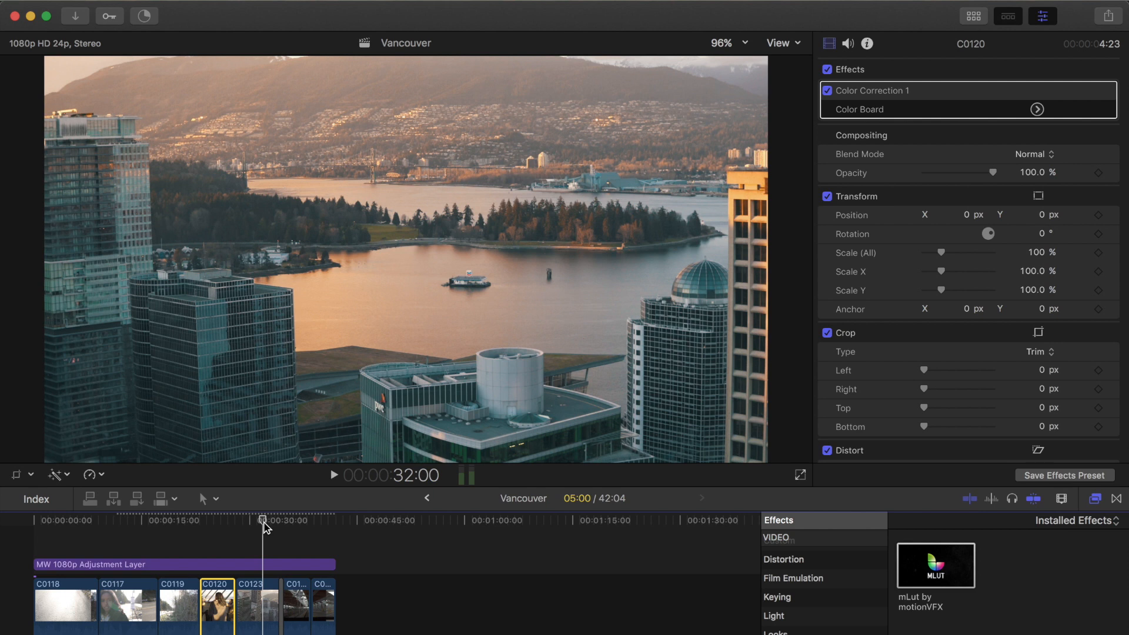
pyautogui.moveTo(263, 527); pyautogui.dragTo(298, 524)
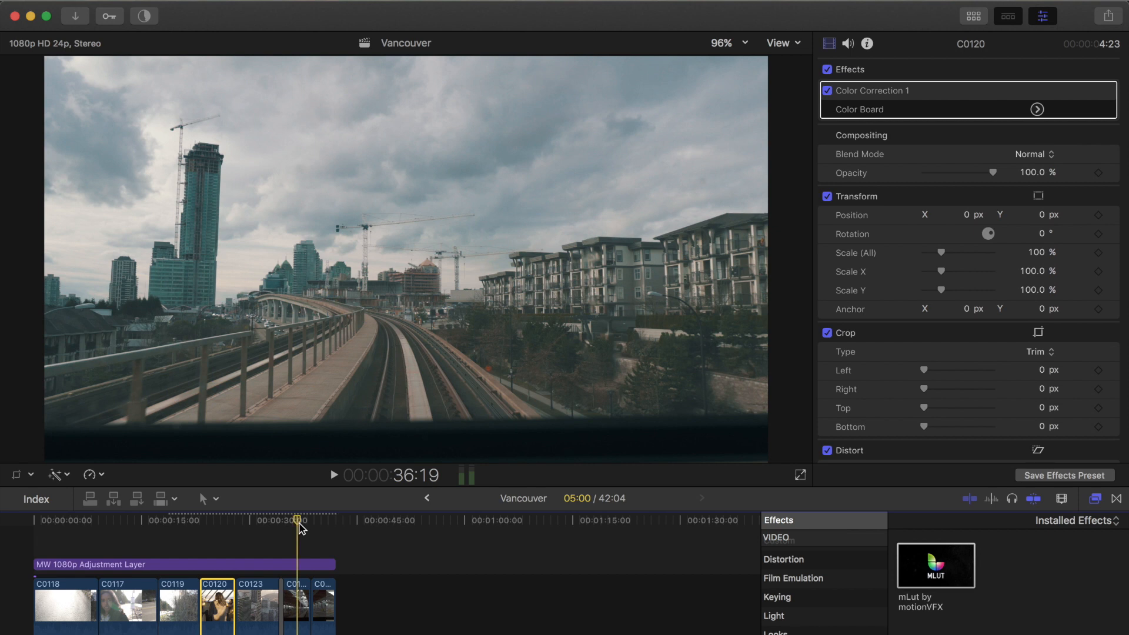
pyautogui.click(299, 525)
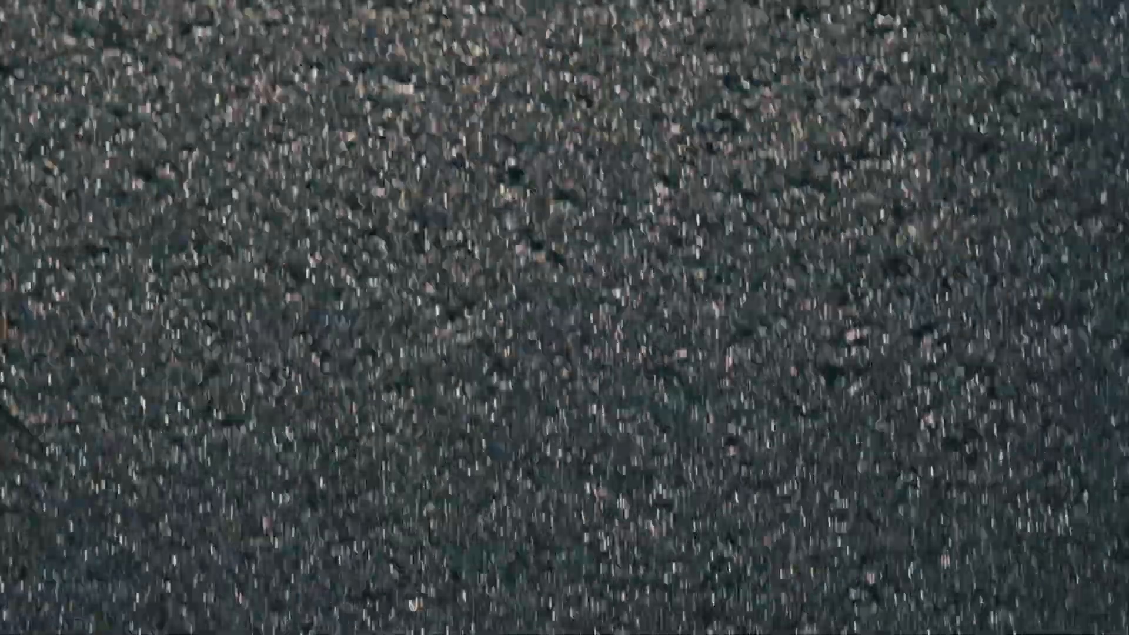